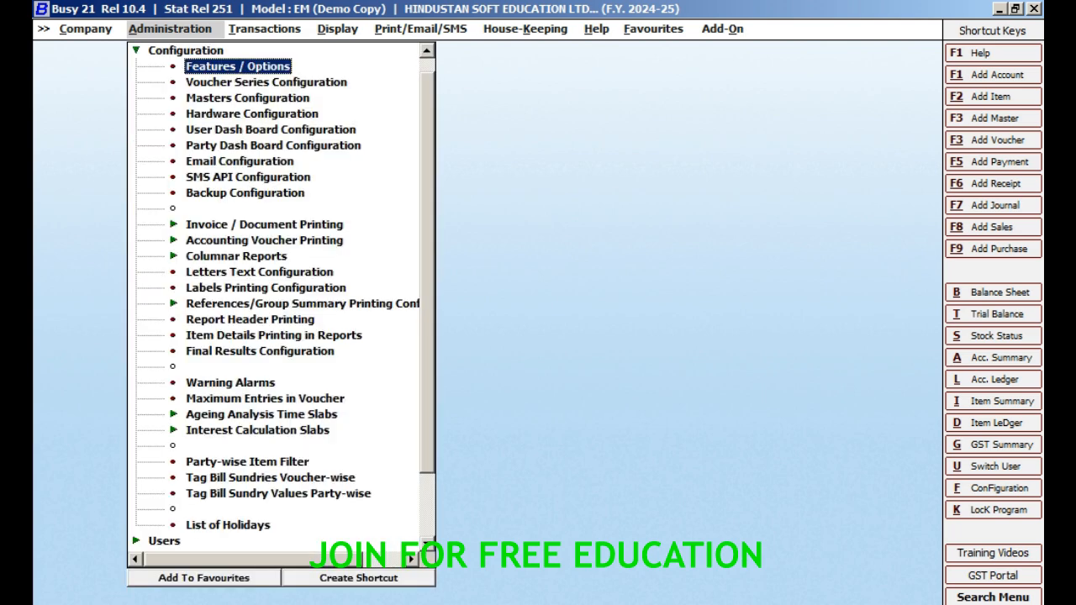
Step: Enable Multi-Godown Inventory in the inventory features, leaving Material Centre at Item Level off, and leave the configuration
{"action": "key", "text": "Return"}
{"action": "key", "text": "Down"}
{"action": "key", "text": "Down"}
{"action": "key", "text": "Down"}
{"action": "key", "text": "Down"}
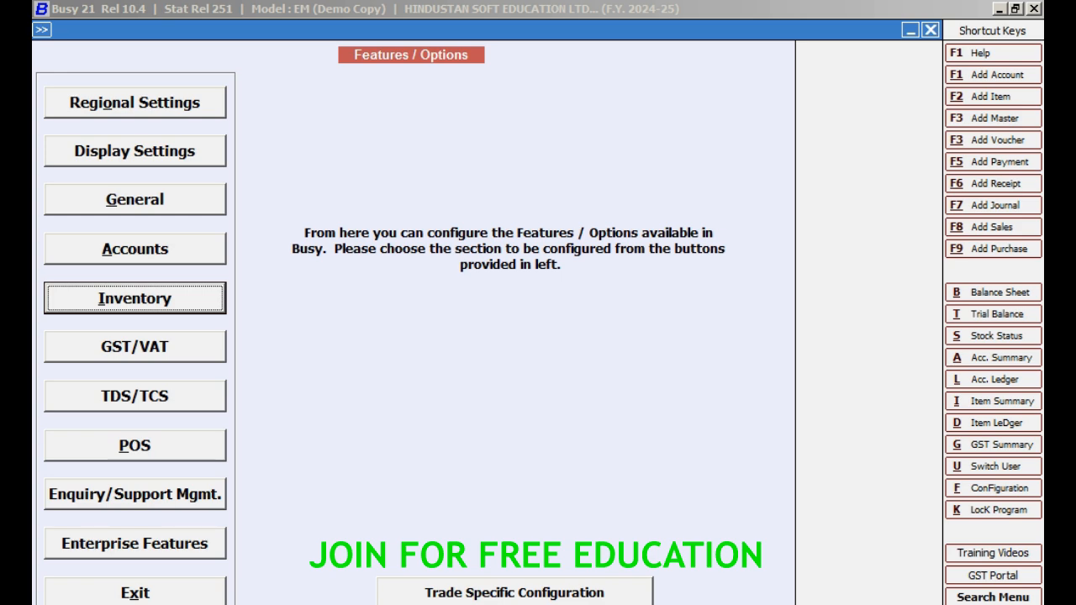
{"action": "key", "text": "Return"}
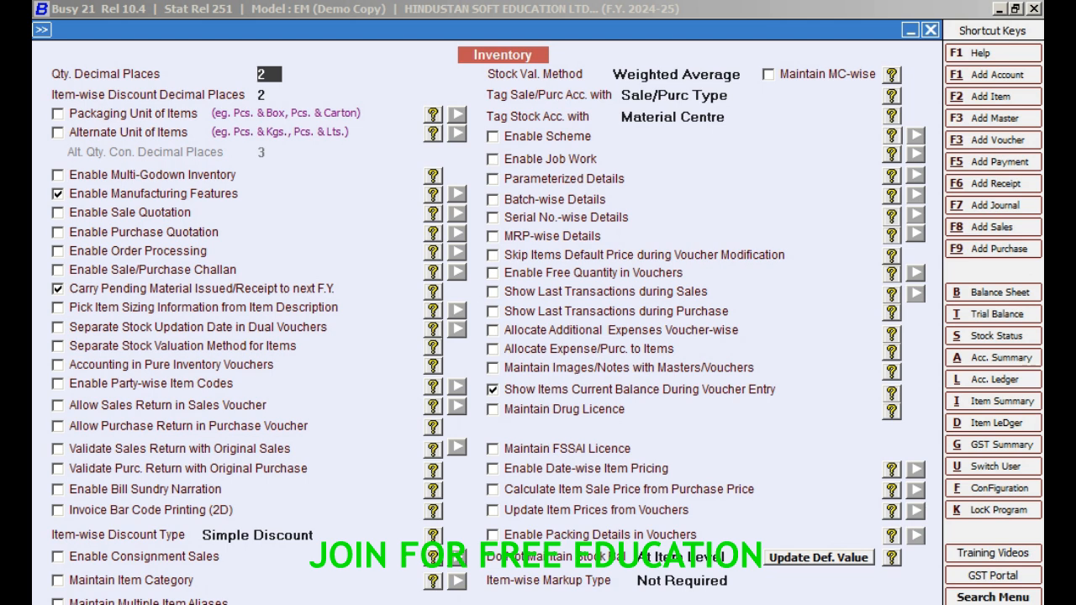
{"action": "left_click", "coordinate": [58, 174]}
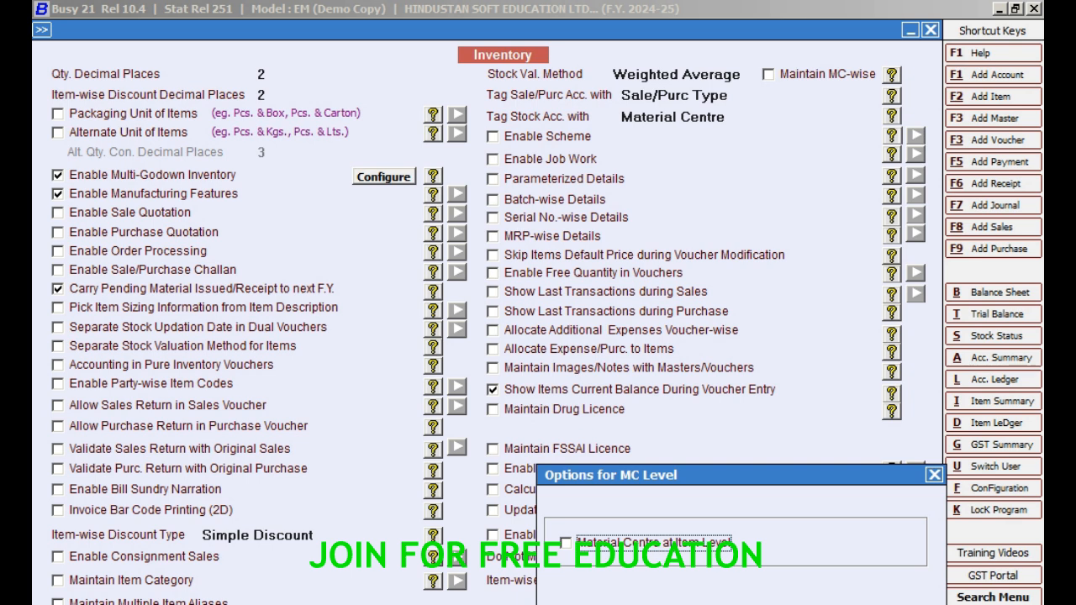
{"action": "key", "text": "Escape"}
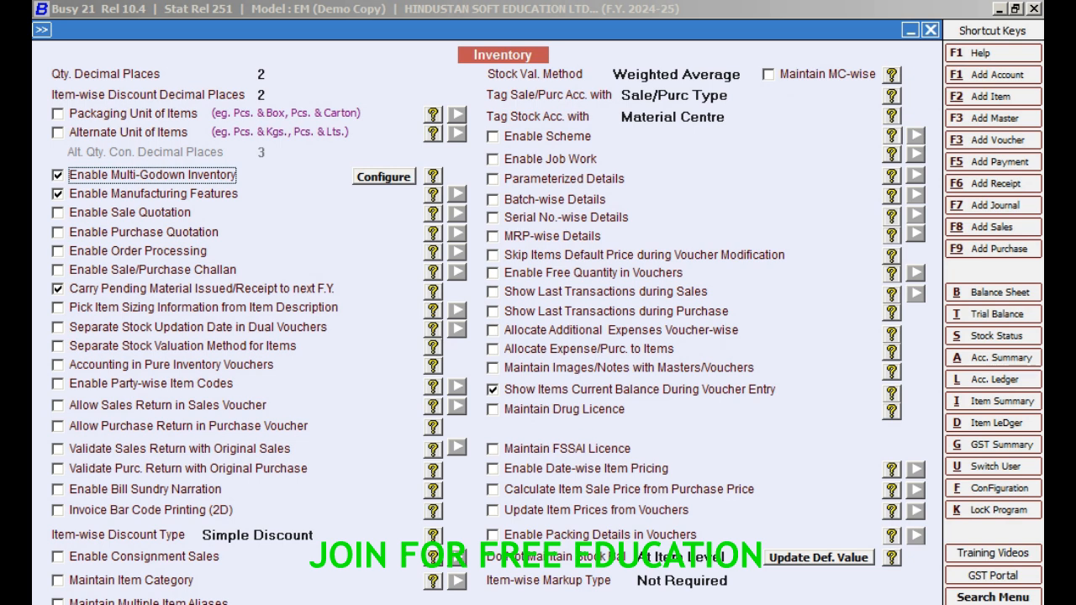
{"action": "key", "text": "Tab"}
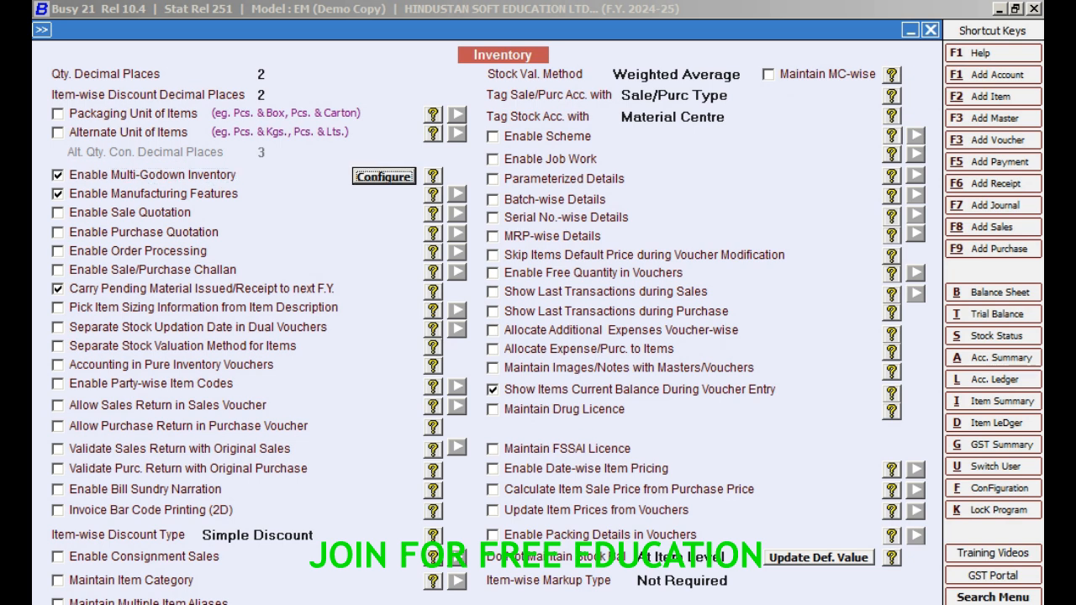
{"action": "key", "text": "Escape"}
{"action": "key", "text": "Escape"}
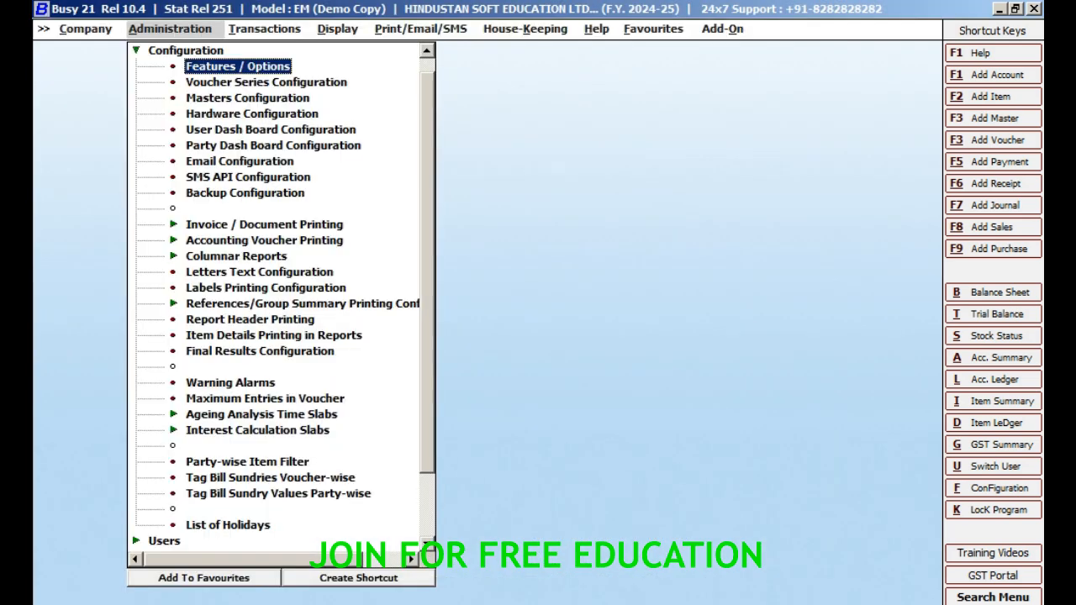
{"action": "key", "text": "Escape"}
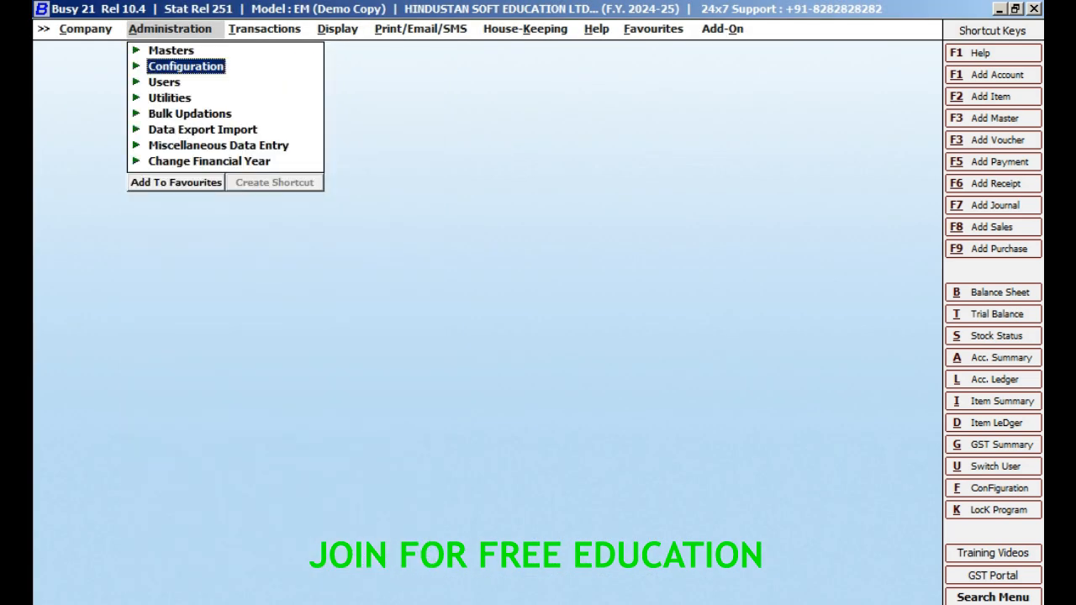
Step: Start a new purchase voucher dated 01-04-2024 with voucher number 011
{"action": "key", "text": "Right"}
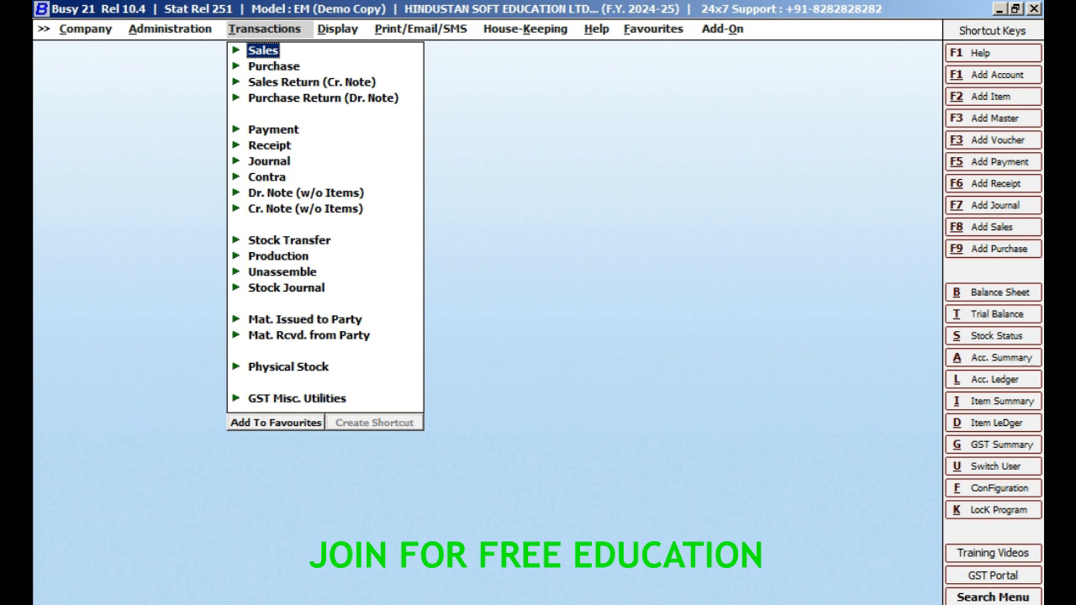
{"action": "key", "text": "Down"}
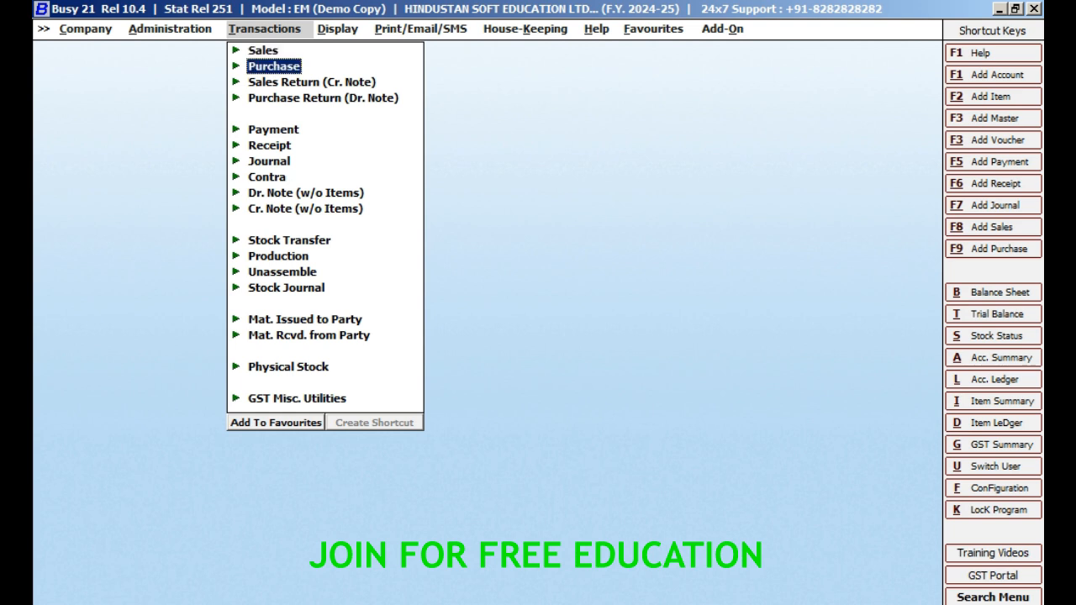
{"action": "key", "text": "Return"}
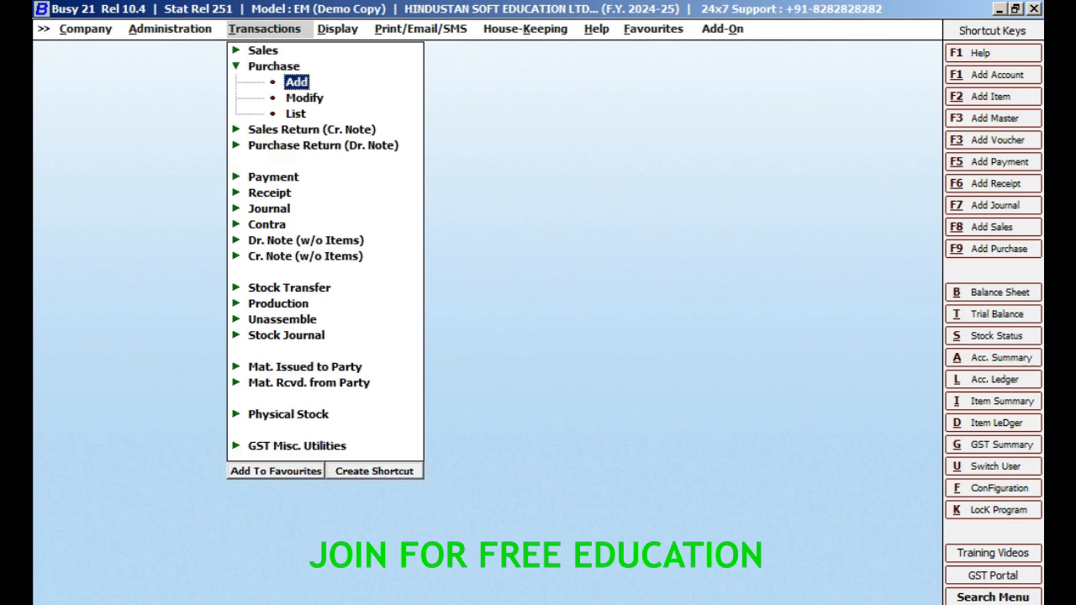
{"action": "key", "text": "Return"}
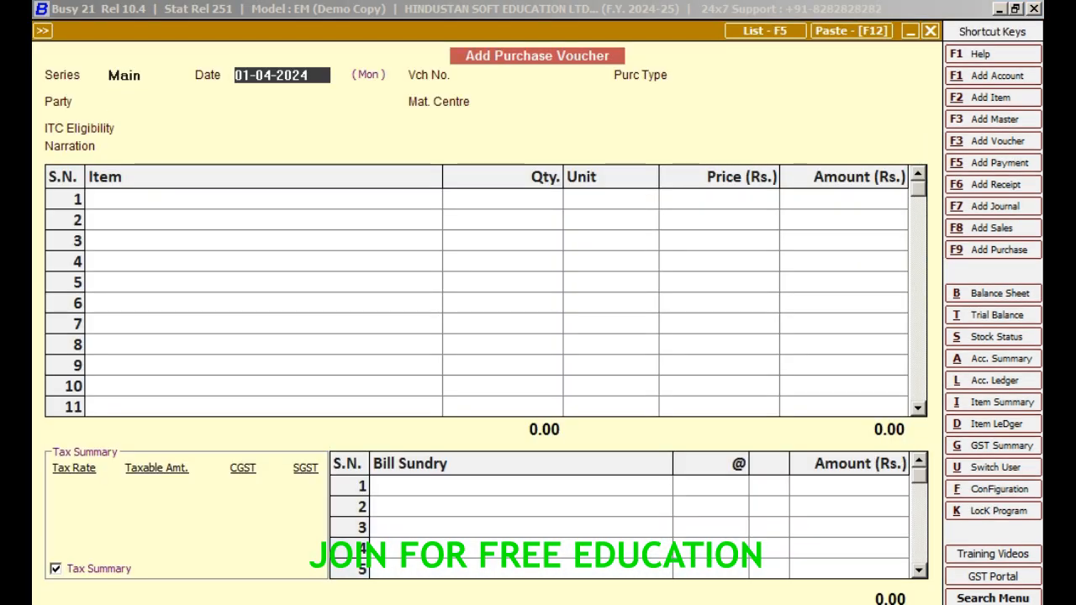
{"action": "key", "text": "Return"}
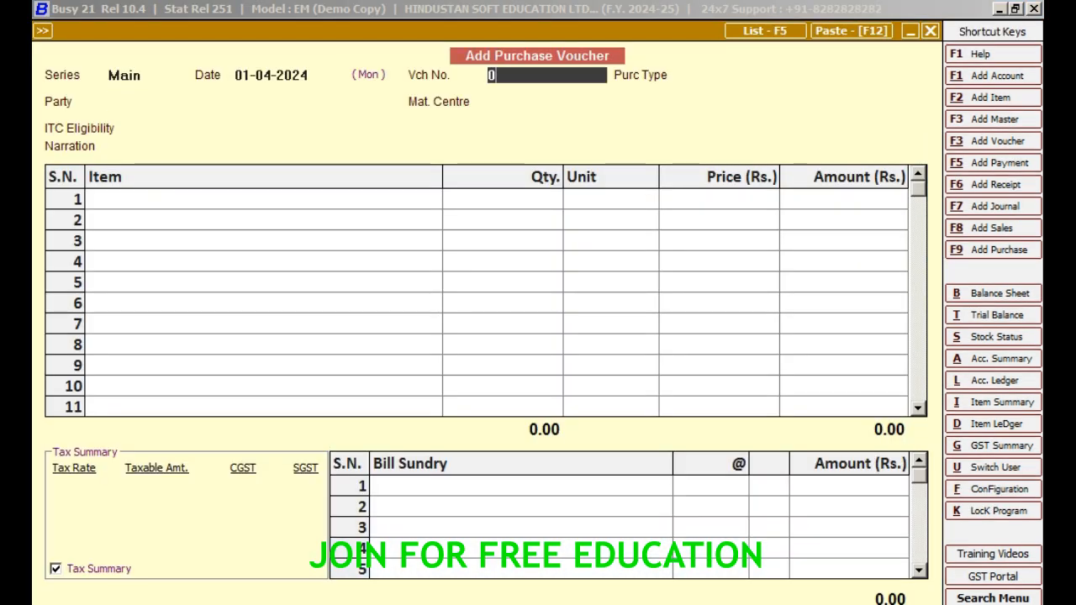
{"action": "key", "text": "Return"}
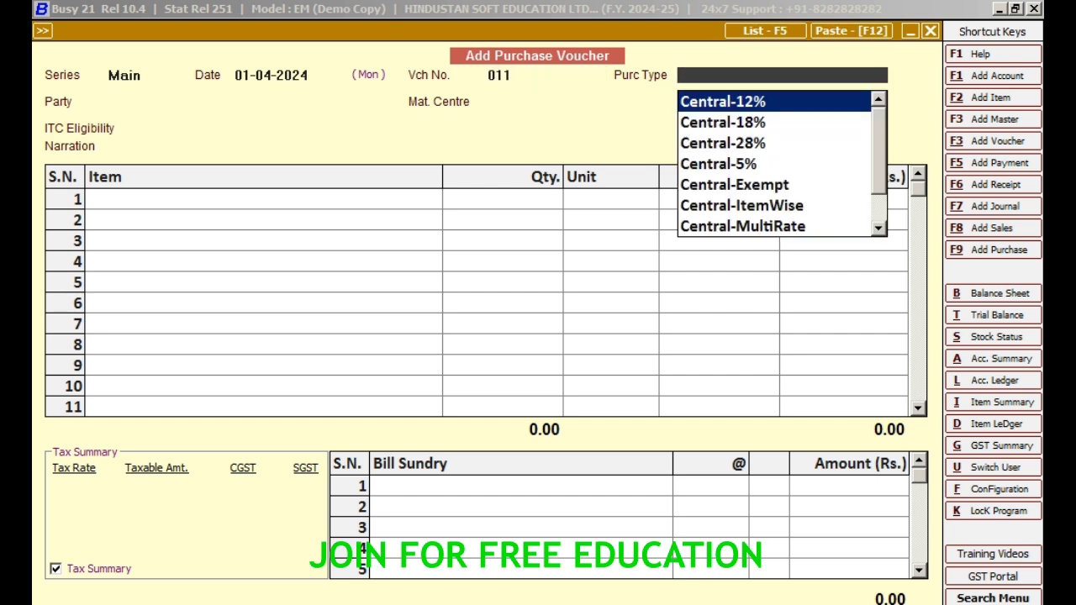
Step: Set the voucher's purchase type to Local-Exempt and its party to Cash
{"action": "type", "text": "L"}
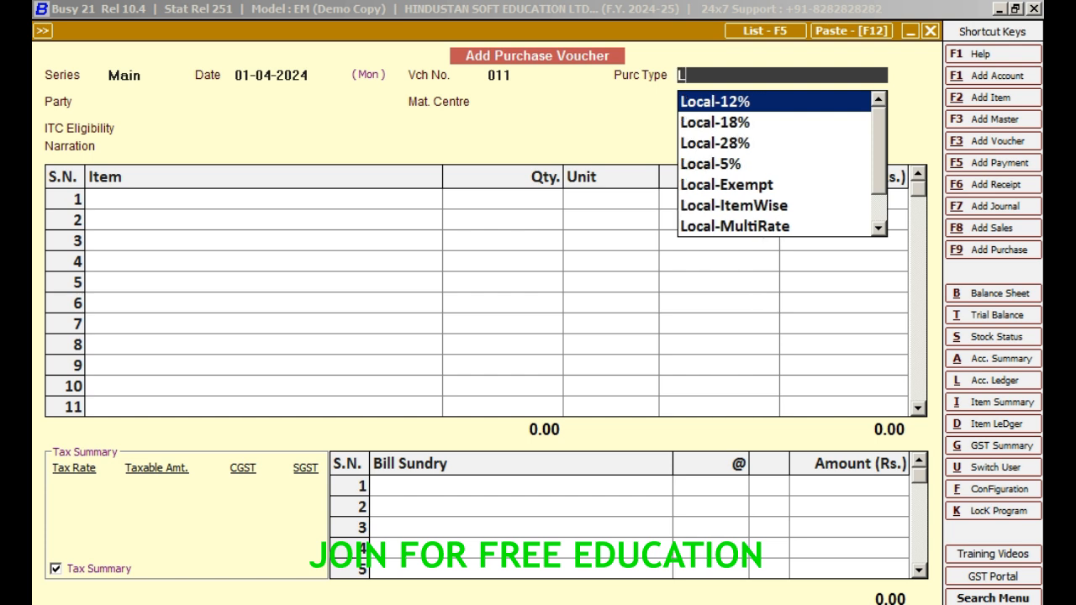
{"action": "key", "text": "Down"}
{"action": "key", "text": "Down"}
{"action": "key", "text": "Down"}
{"action": "key", "text": "Down"}
{"action": "key", "text": "Return"}
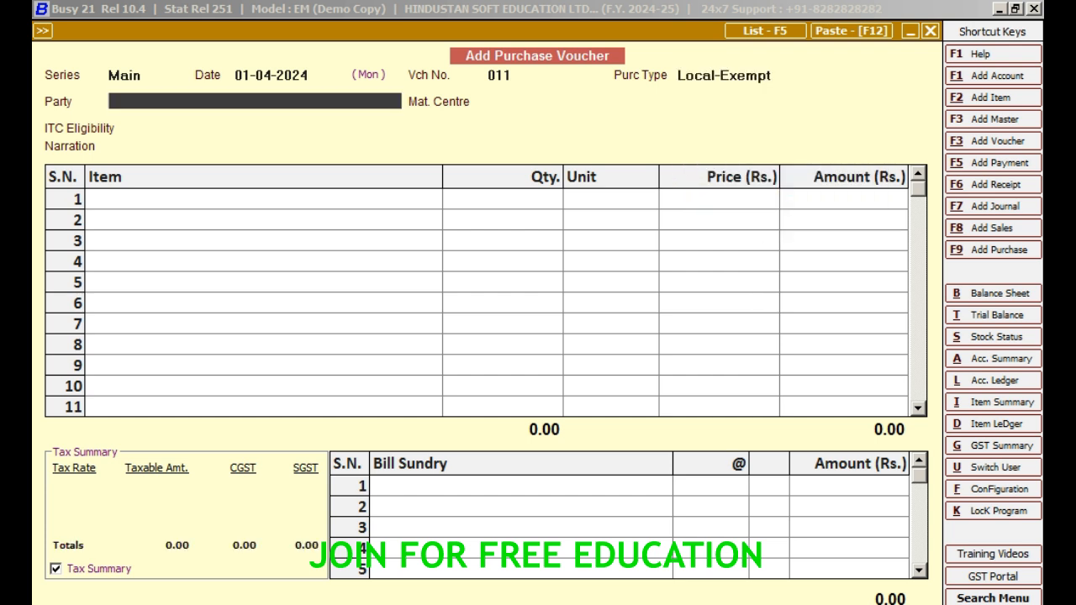
{"action": "key", "text": "Down"}
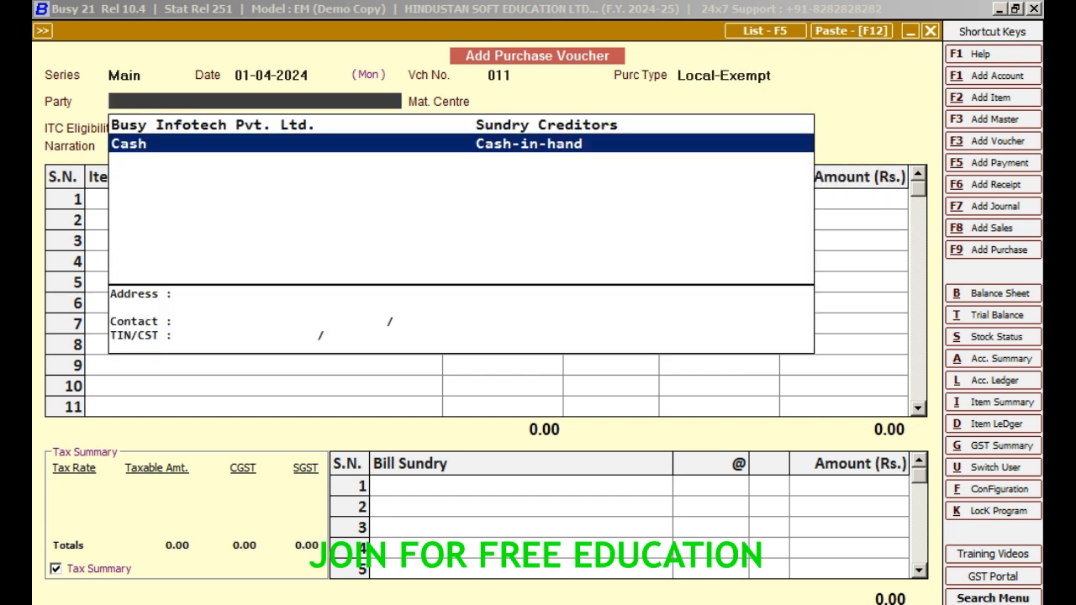
{"action": "key", "text": "Return"}
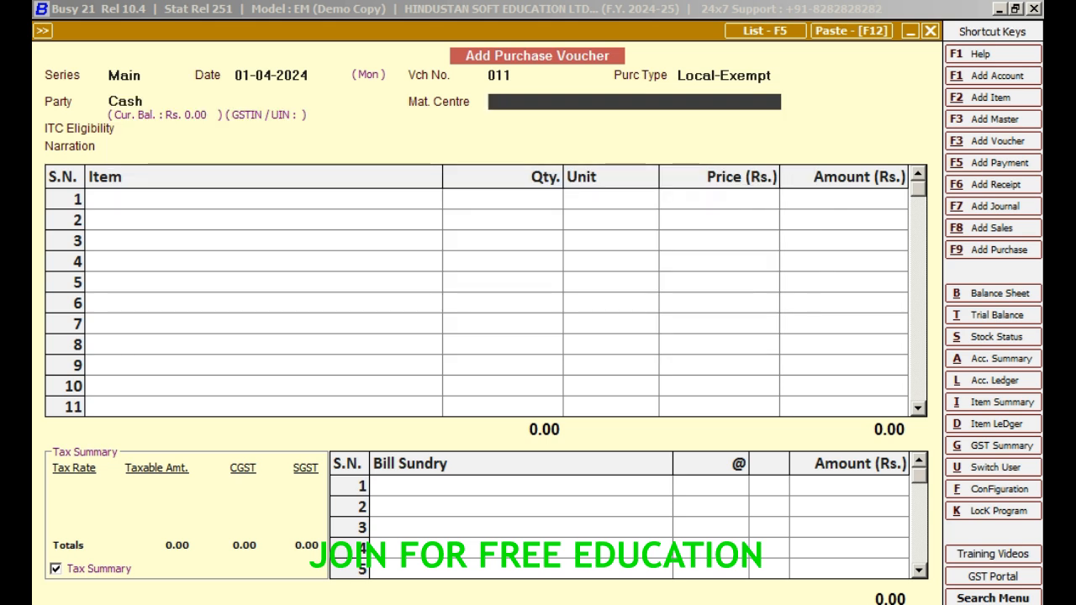
Step: Create material centre DELHI for the voucher, in group Godowns with the Stock account, and set ITC eligibility to Input Goods/Services without narration
{"action": "key", "text": "F3"}
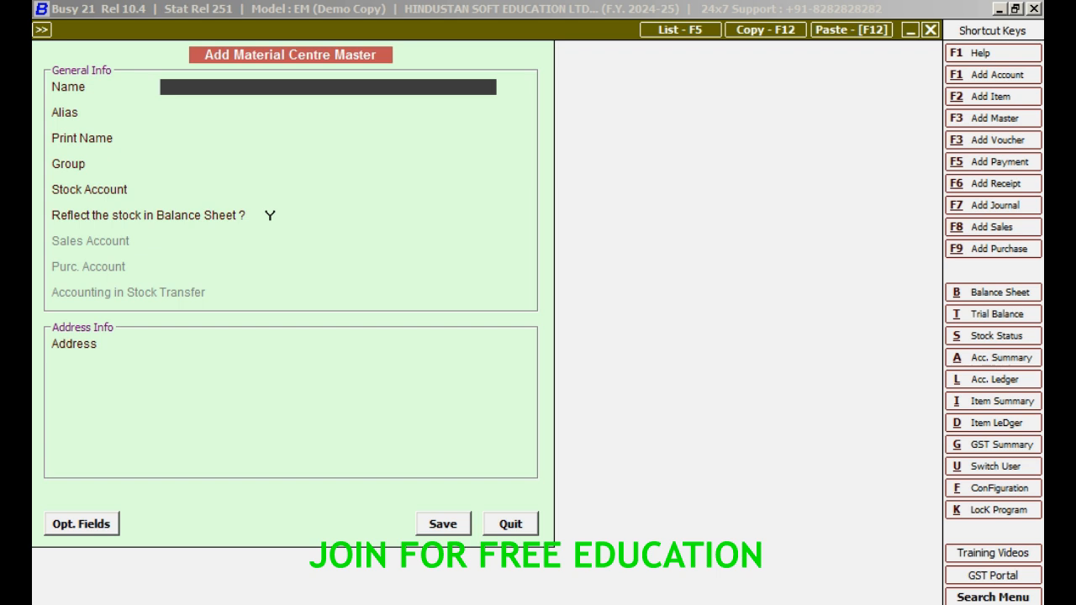
{"action": "type", "text": "DELHI"}
{"action": "key", "text": "Return"}
{"action": "key", "text": "Return"}
{"action": "key", "text": "Return"}
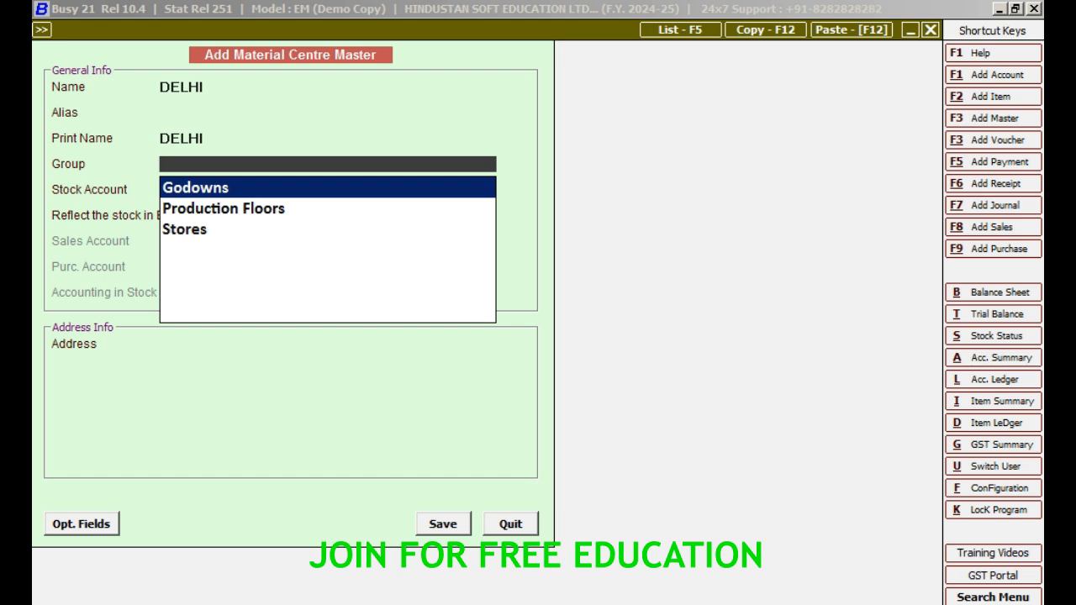
{"action": "key", "text": "Return"}
{"action": "key", "text": "Return"}
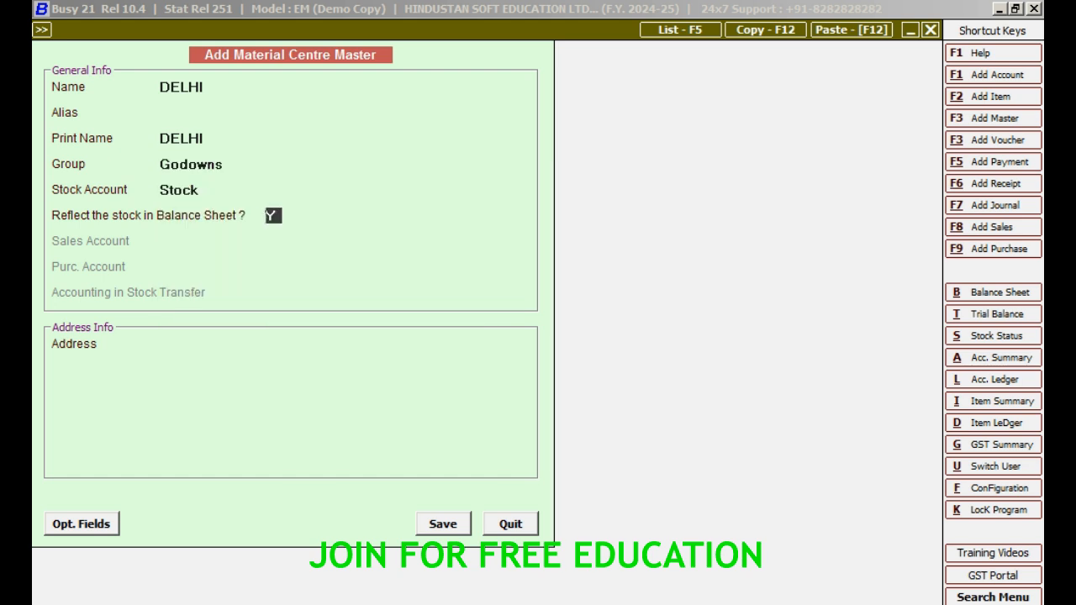
{"action": "key", "text": "Return"}
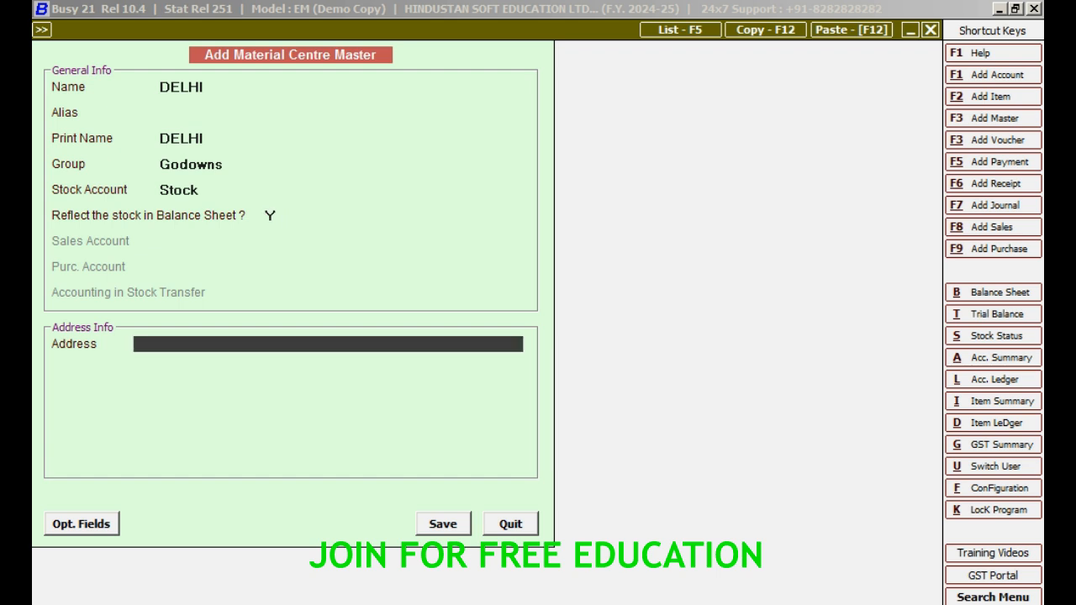
{"action": "key", "text": "Return"}
{"action": "key", "text": "Return"}
{"action": "key", "text": "Return"}
{"action": "key", "text": "Return"}
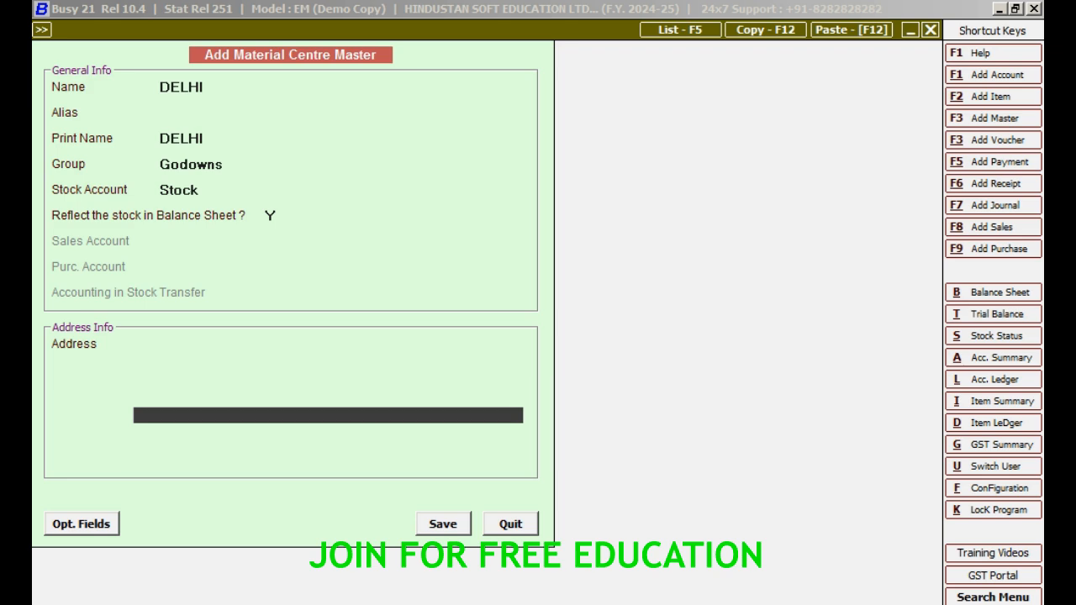
{"action": "key", "text": "Return"}
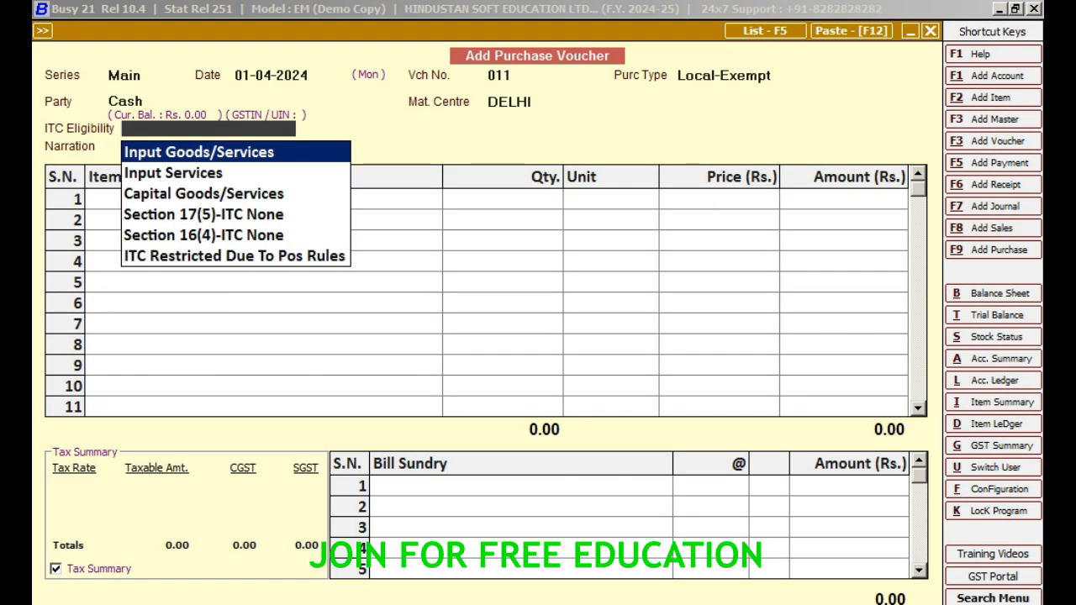
{"action": "key", "text": "Return"}
{"action": "key", "text": "Return"}
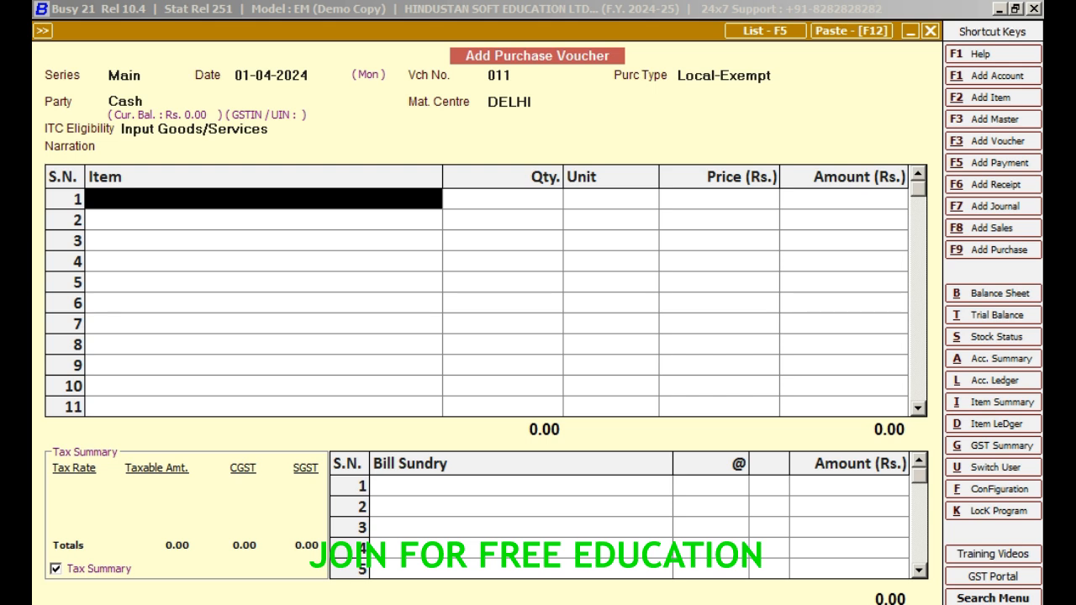
Step: Create and save the item COMPUTER in the General group with the unit Pcs. from the voucher's first item row
{"action": "key", "text": "F2"}
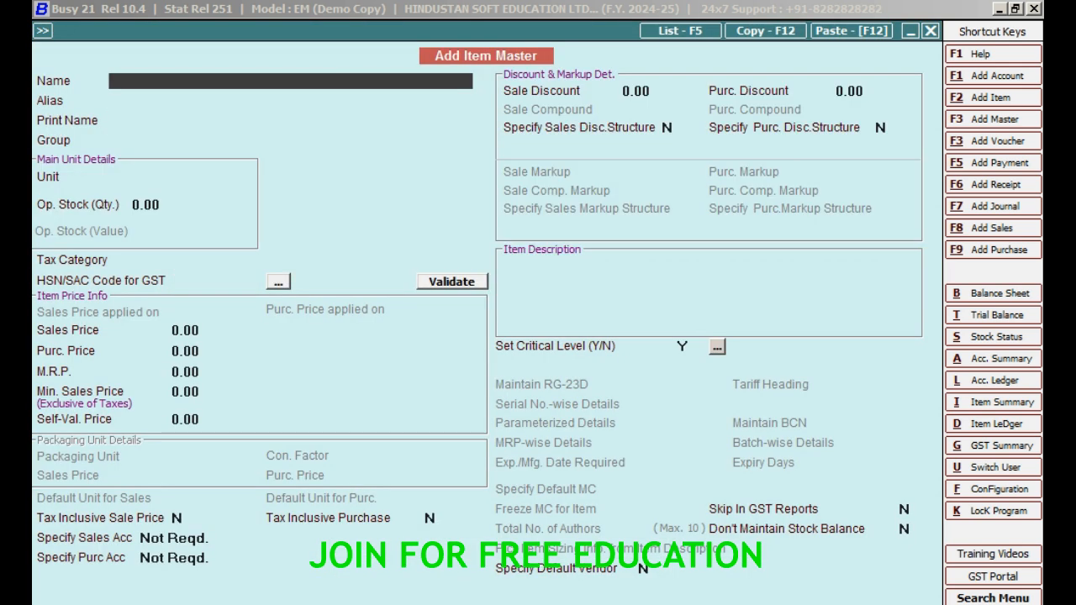
{"action": "type", "text": "COMPUTER"}
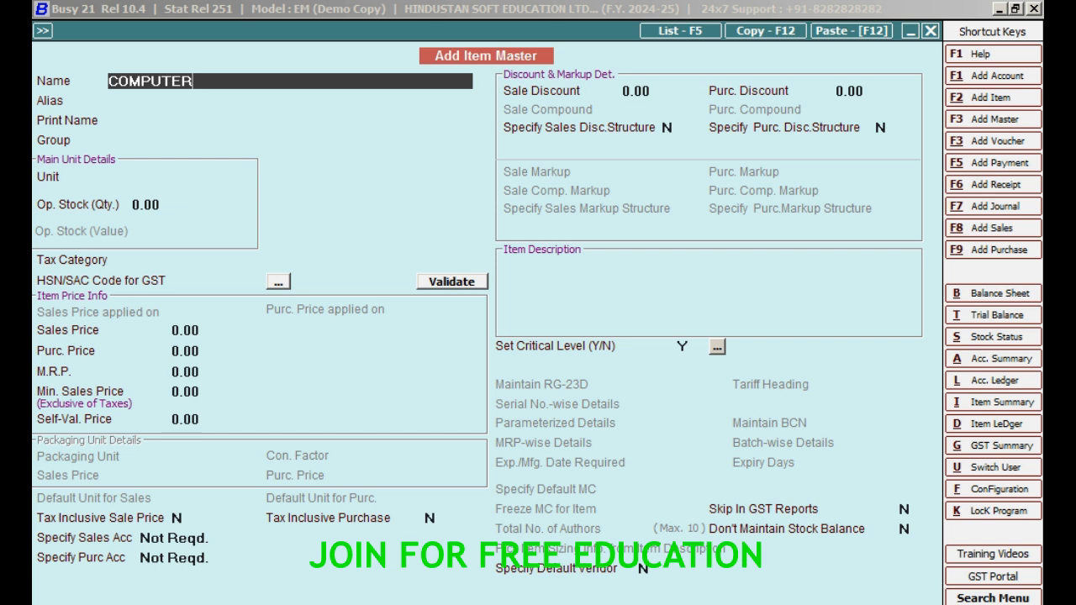
{"action": "key", "text": "Return"}
{"action": "key", "text": "Return"}
{"action": "key", "text": "Return"}
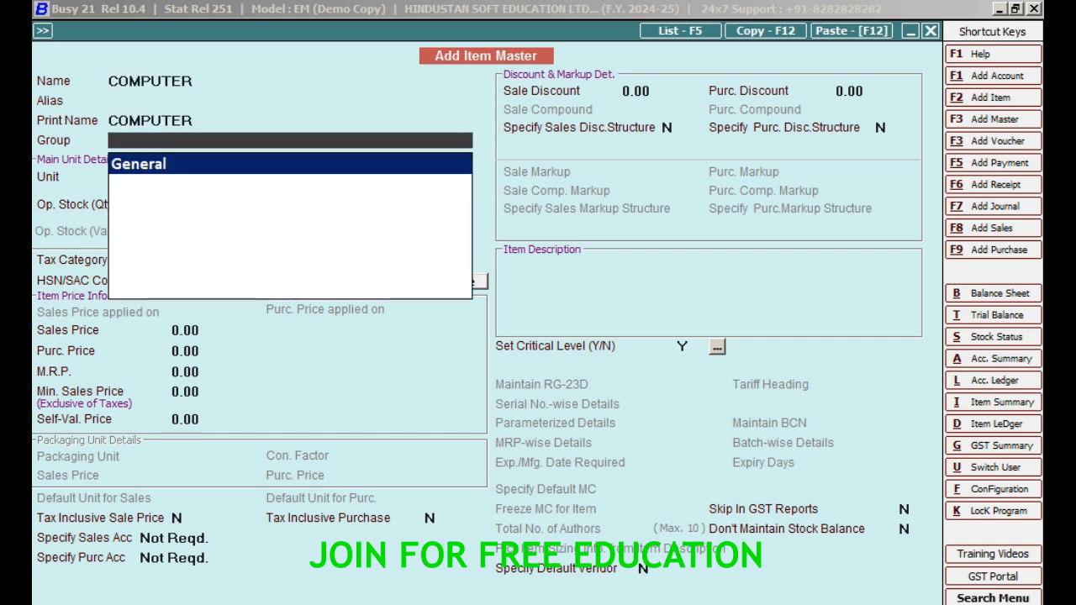
{"action": "key", "text": "Return"}
{"action": "type", "text": "P"}
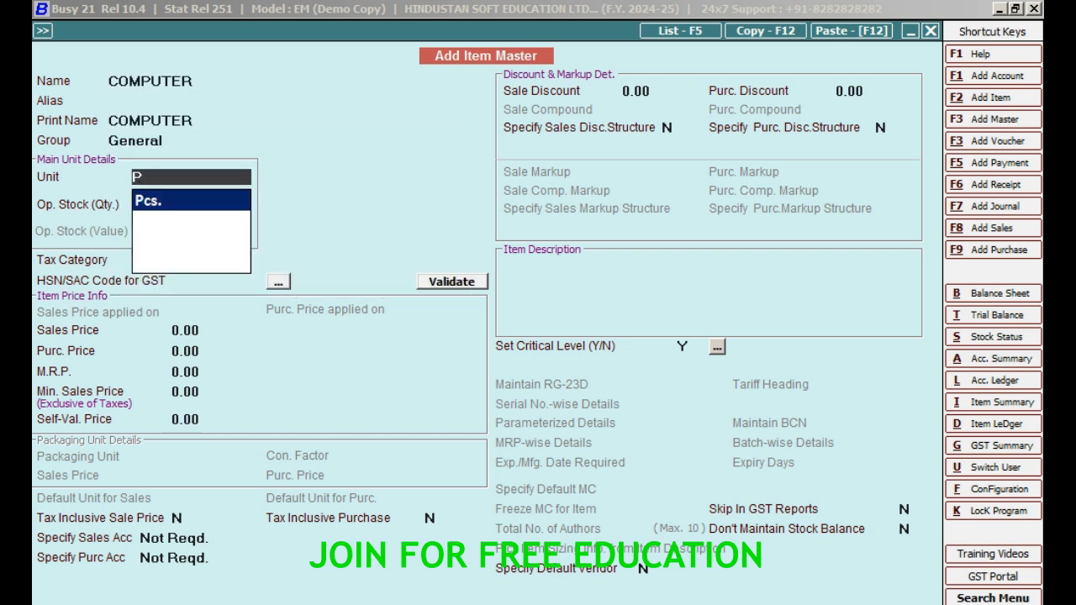
{"action": "key", "text": "Return"}
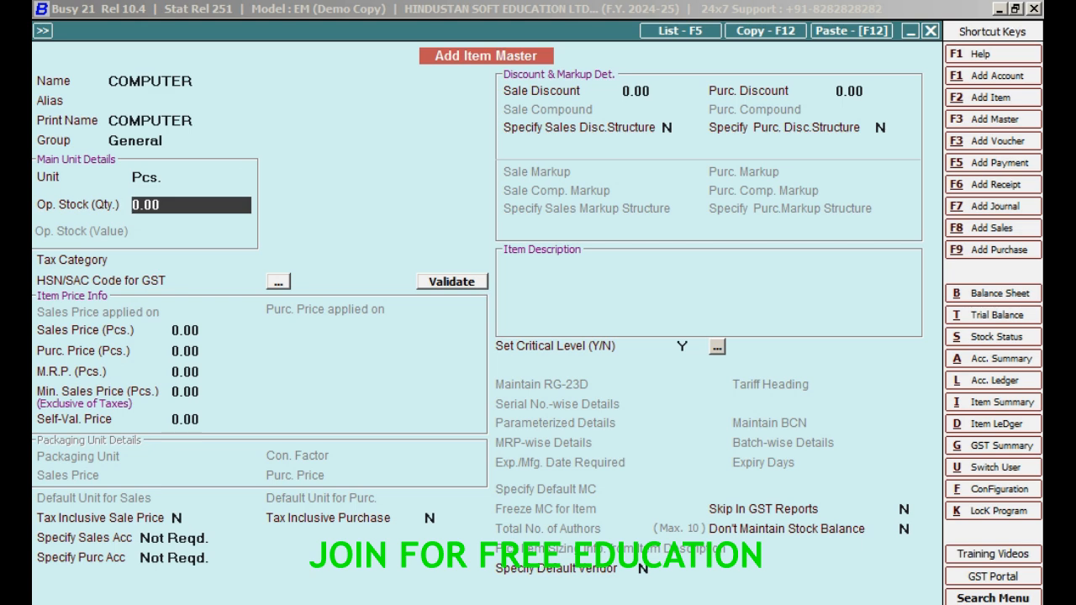
{"action": "key", "text": "F2"}
{"action": "key", "text": "Left"}
{"action": "key", "text": "Return"}
{"action": "key", "text": "Return"}
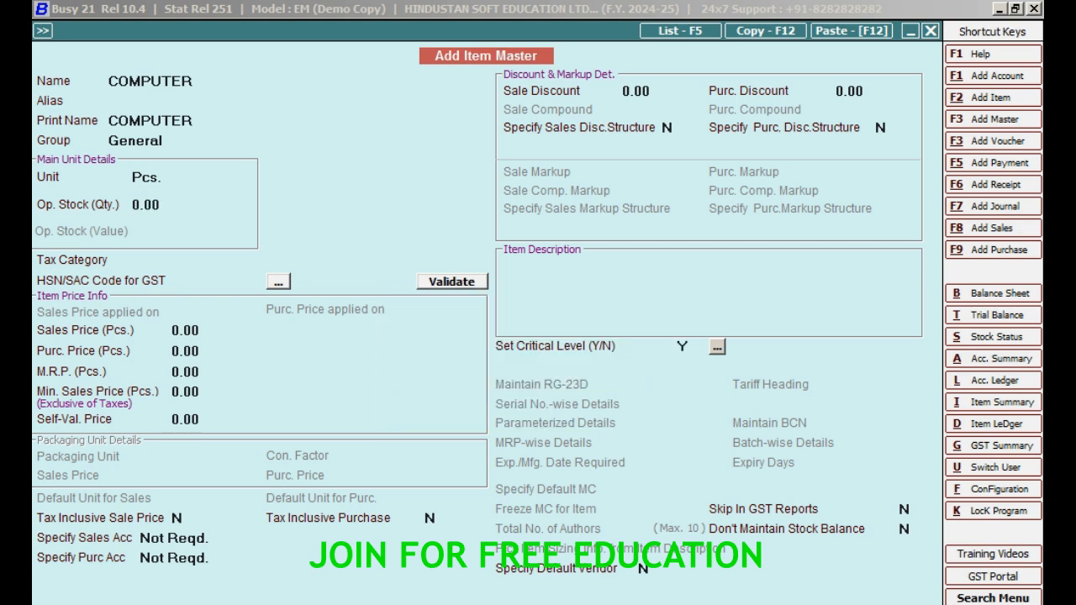
Step: Enter a quantity of 100 and a price of 25000 for COMPUTER, and finish the item list
{"action": "type", "text": "100"}
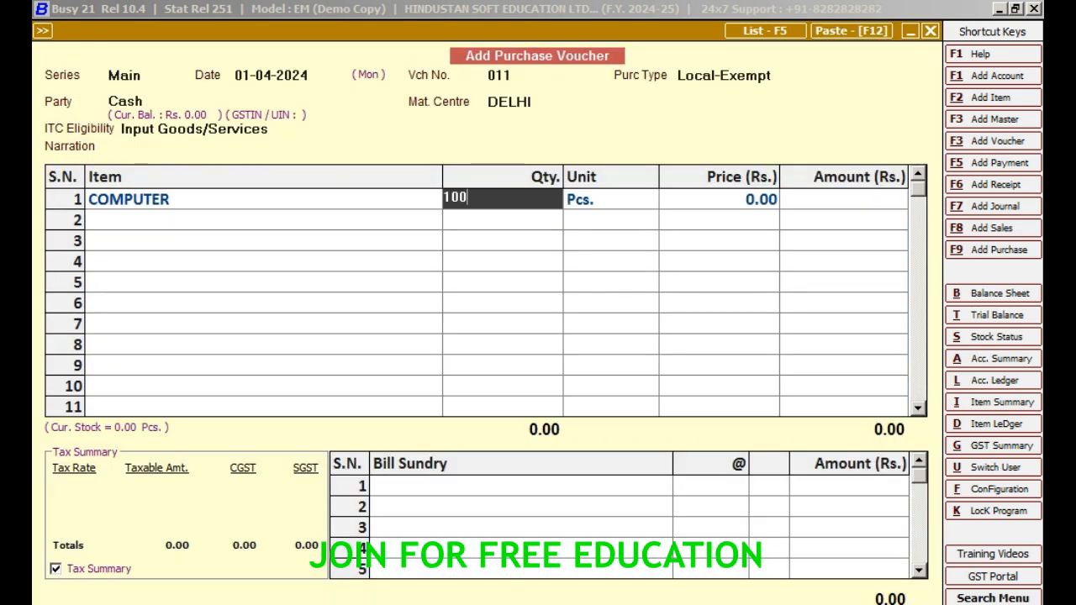
{"action": "key", "text": "Return"}
{"action": "key", "text": "Return"}
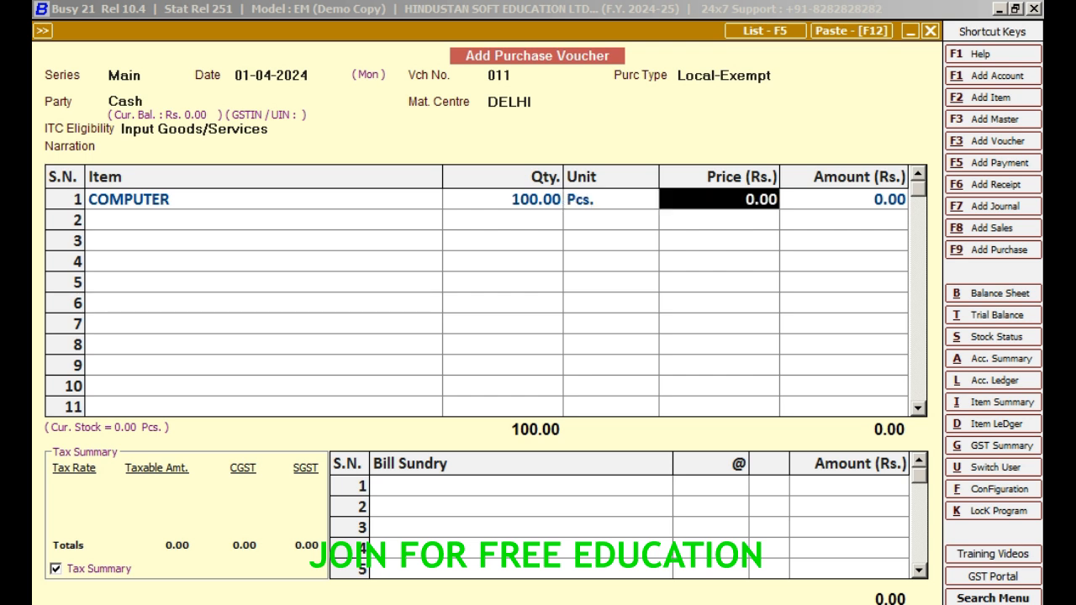
{"action": "type", "text": "25000"}
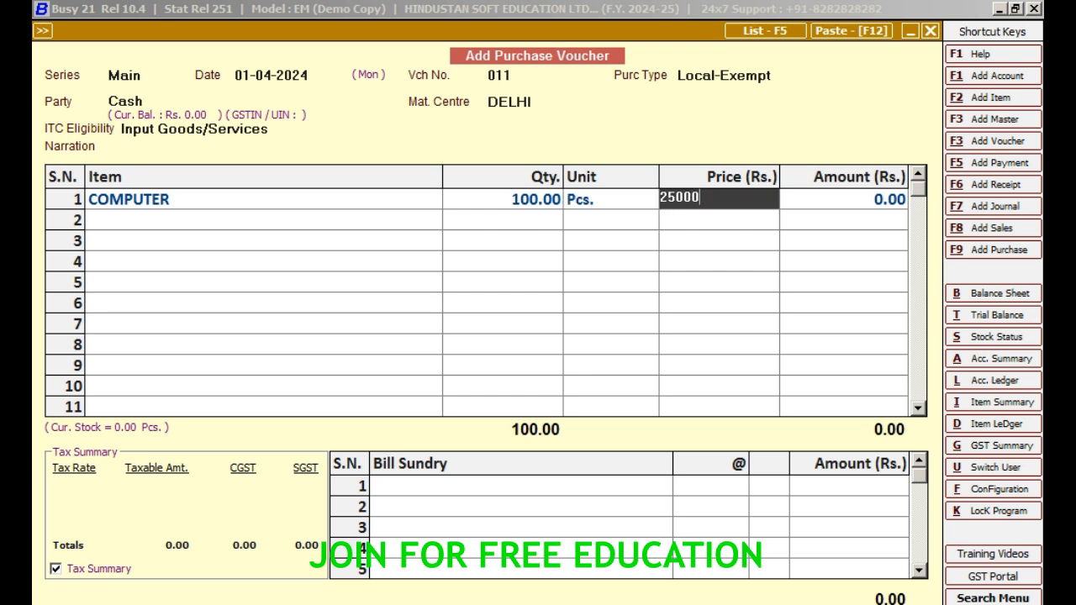
{"action": "key", "text": "Return"}
{"action": "key", "text": "Return"}
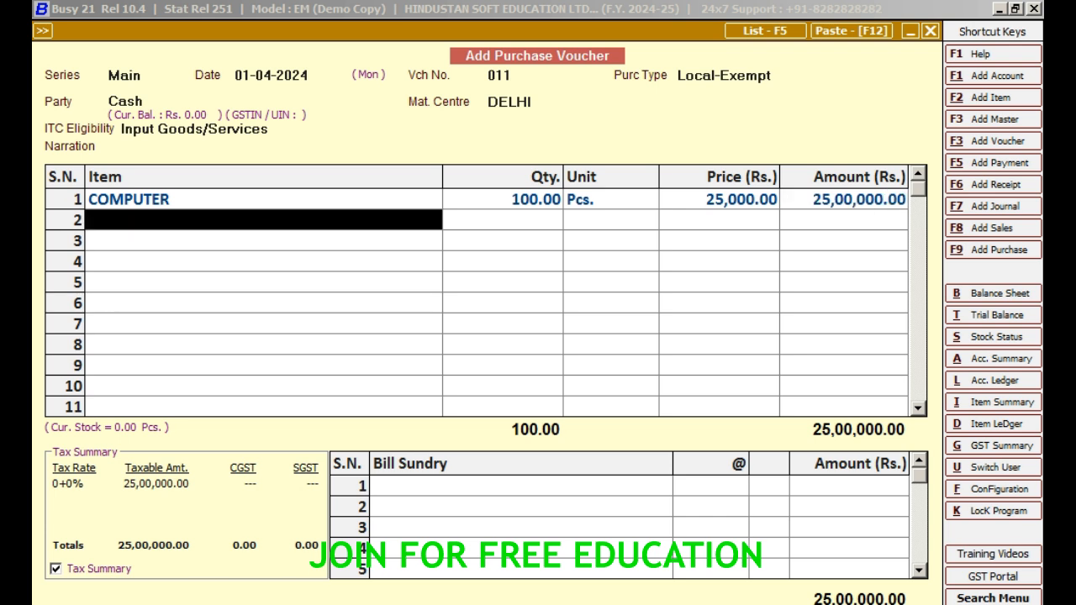
{"action": "key", "text": "Return"}
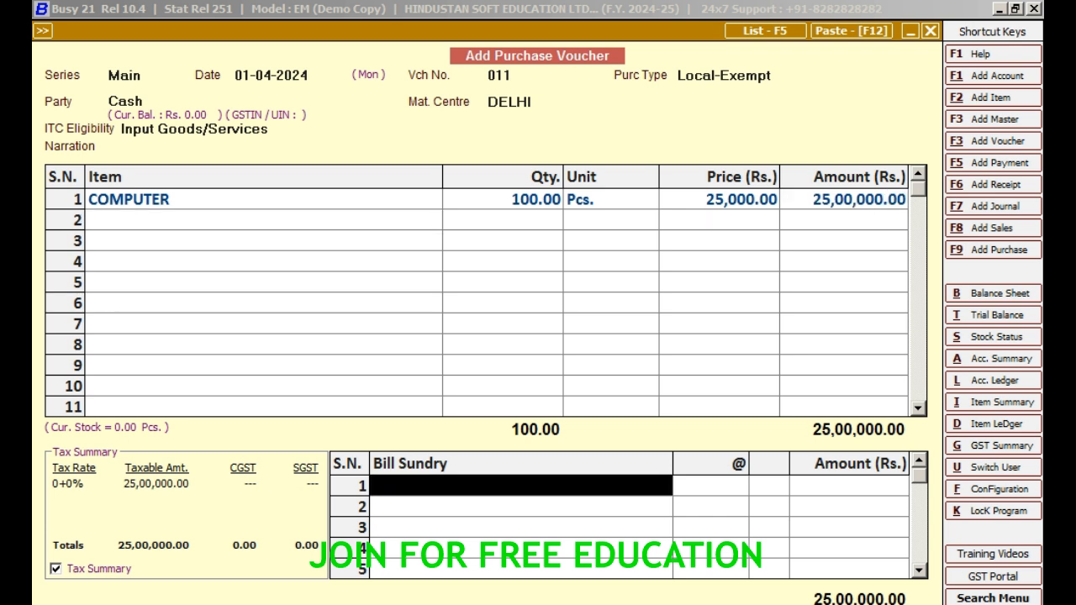
Step: Add the bill sundry Discount at 5% to the purchase voucher
{"action": "type", "text": "d"}
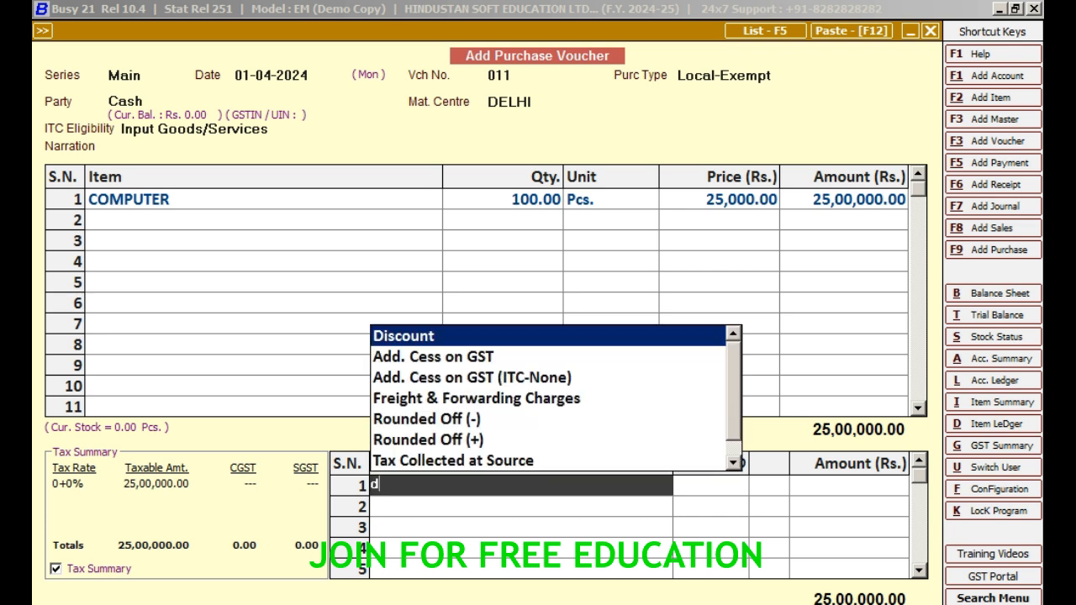
{"action": "key", "text": "Return"}
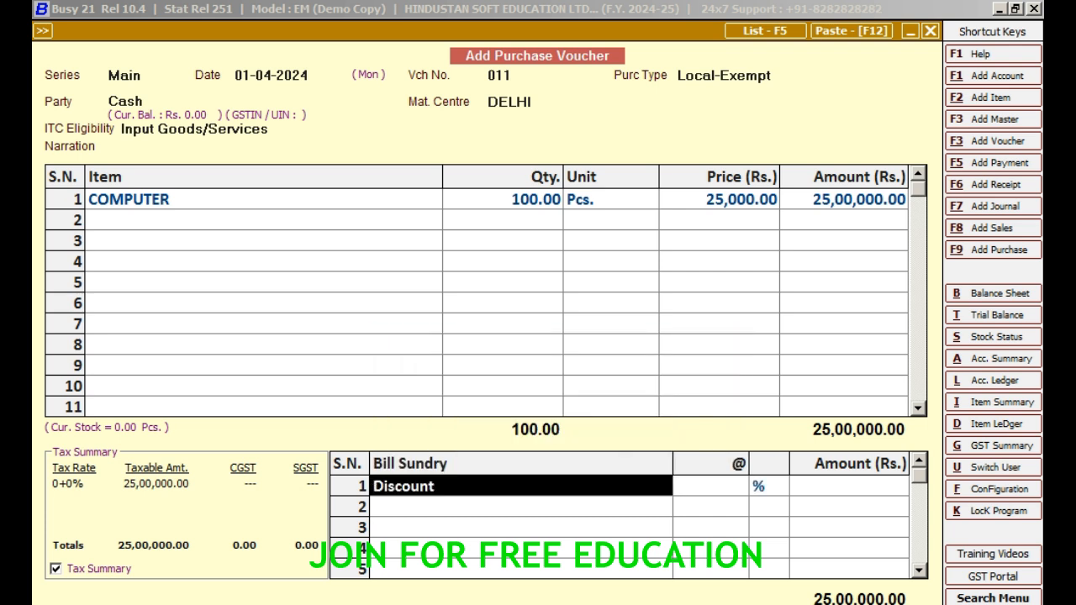
{"action": "key", "text": "Return"}
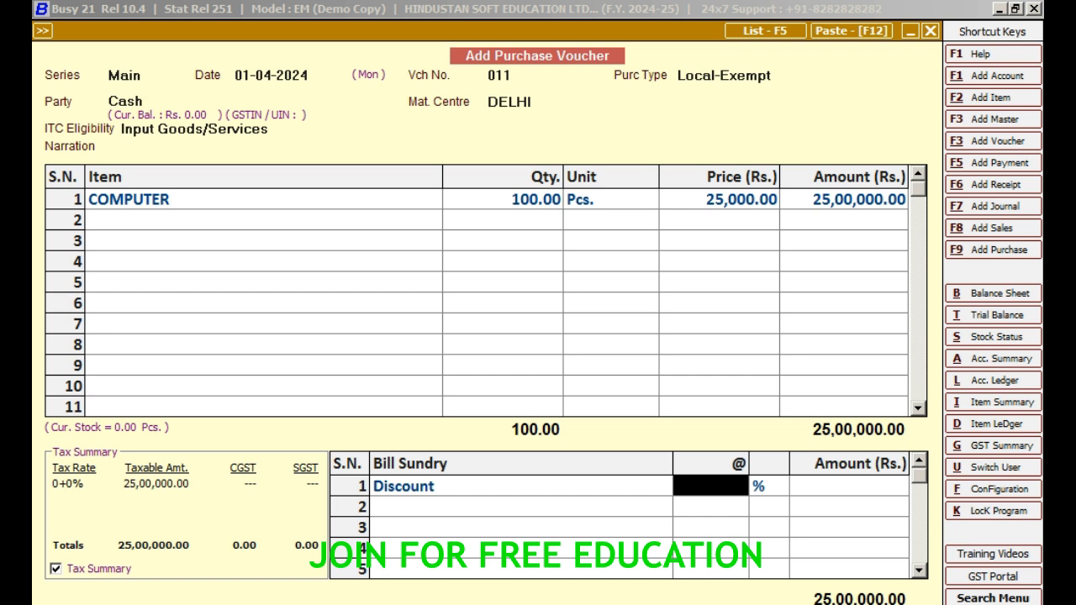
{"action": "type", "text": "5"}
{"action": "key", "text": "Return"}
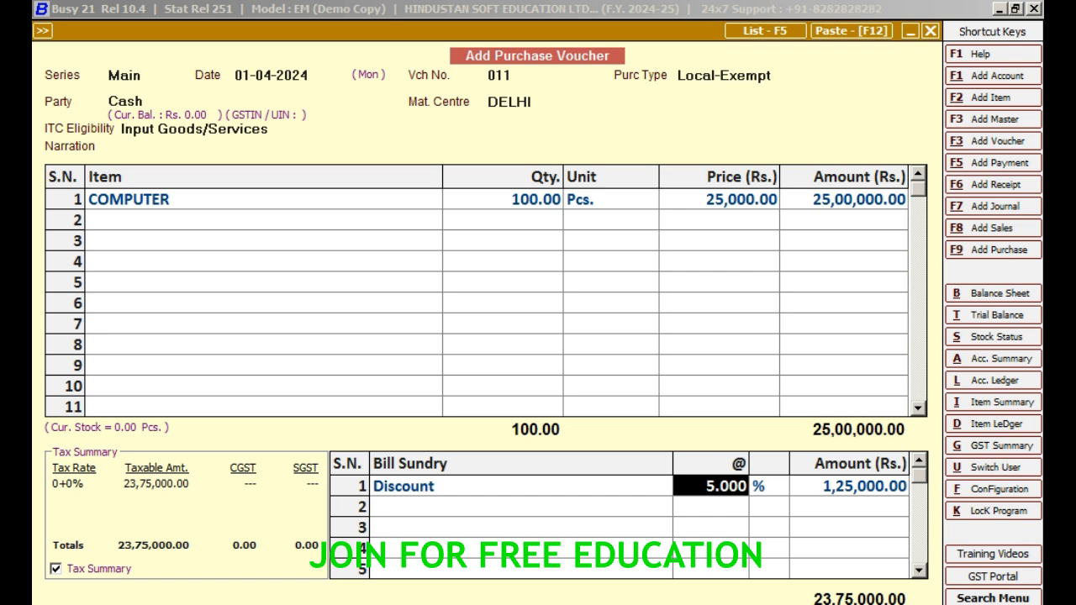
Step: Save the purchase voucher, accepting the prefilled GST reporting details, and quit purchase voucher entry
{"action": "key", "text": "F2"}
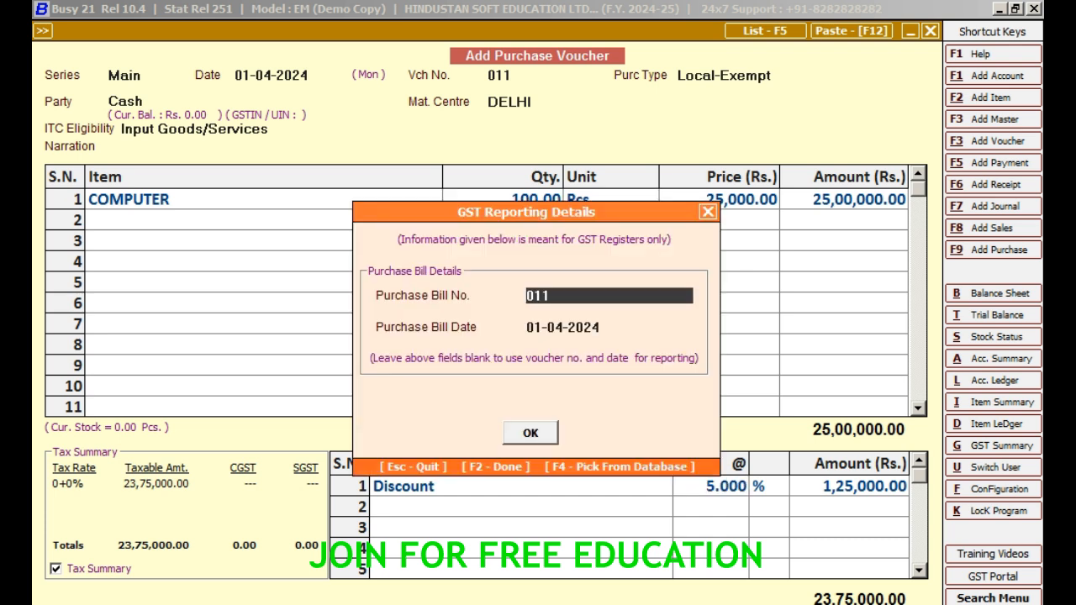
{"action": "key", "text": "F2"}
{"action": "key", "text": "y"}
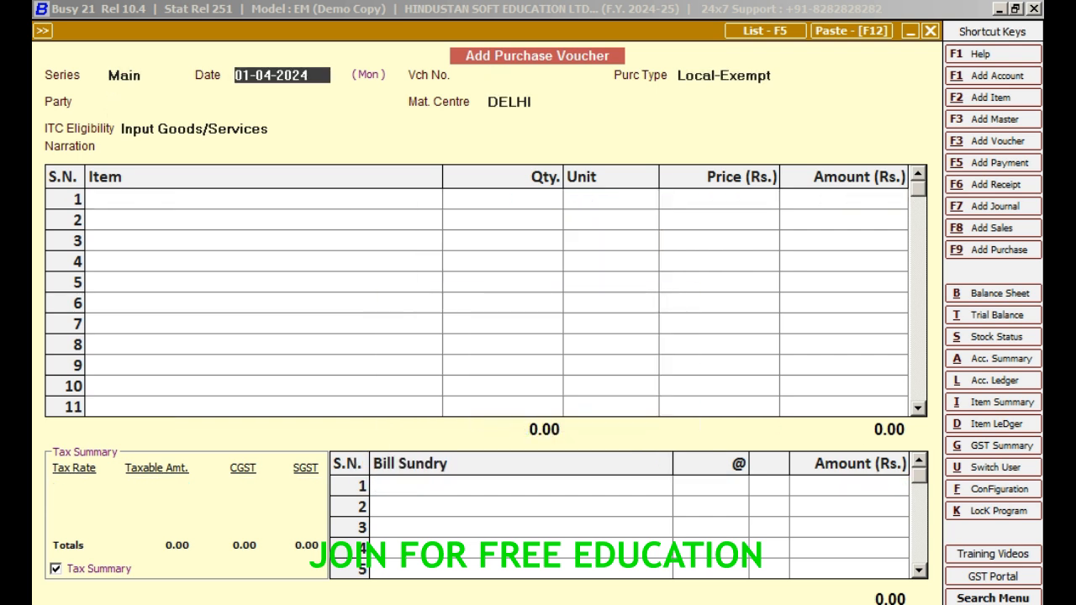
{"action": "key", "text": "Escape"}
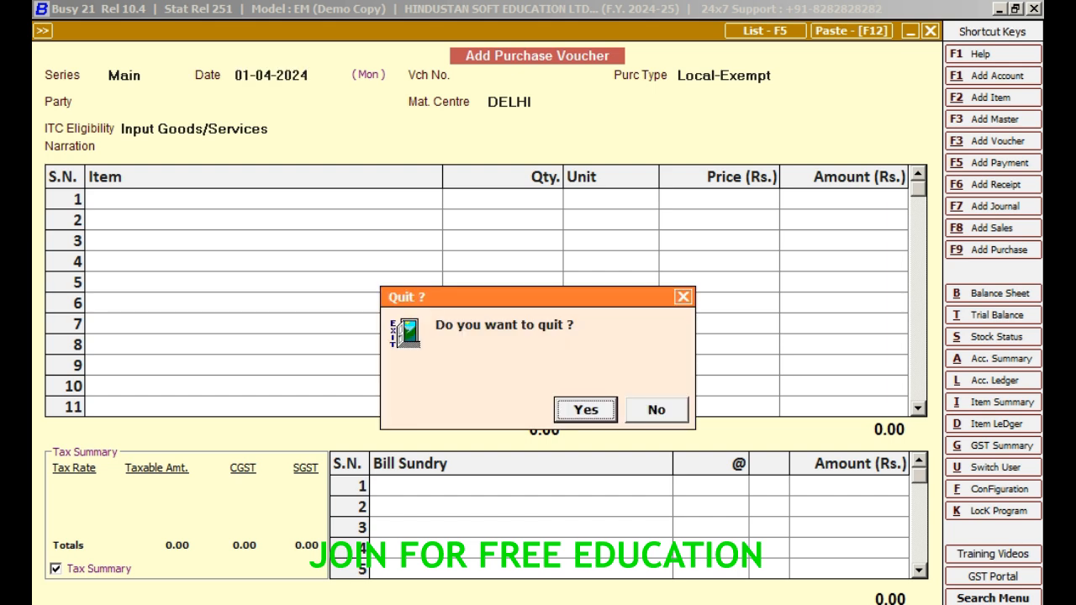
{"action": "key", "text": "y"}
{"action": "key", "text": "Escape"}
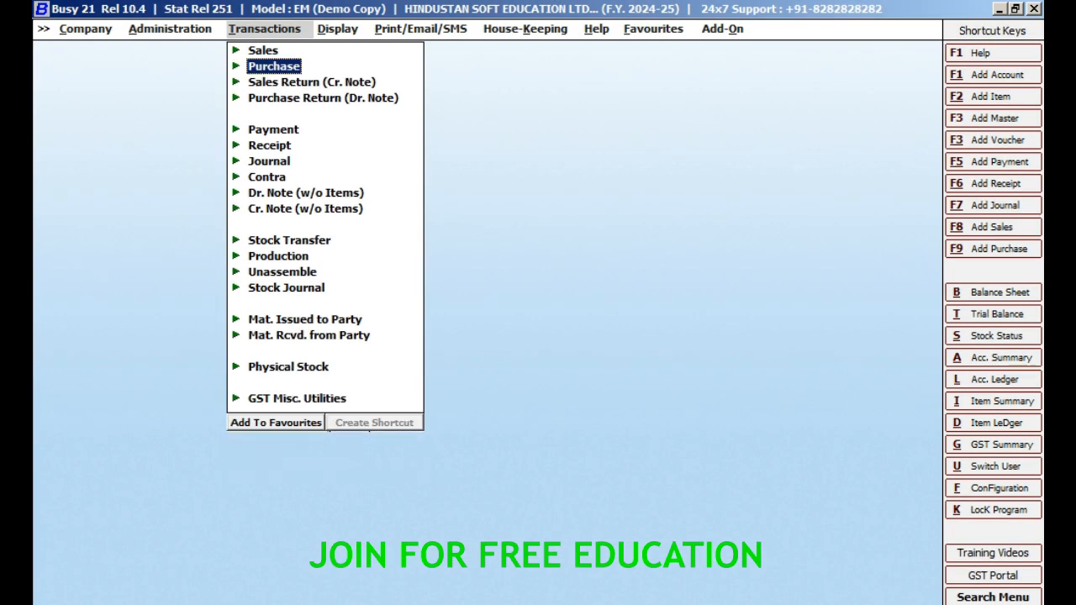
Step: Start a new stock transfer voucher
{"action": "key", "text": "Down"}
{"action": "key", "text": "Down"}
{"action": "key", "text": "Down"}
{"action": "key", "text": "Down"}
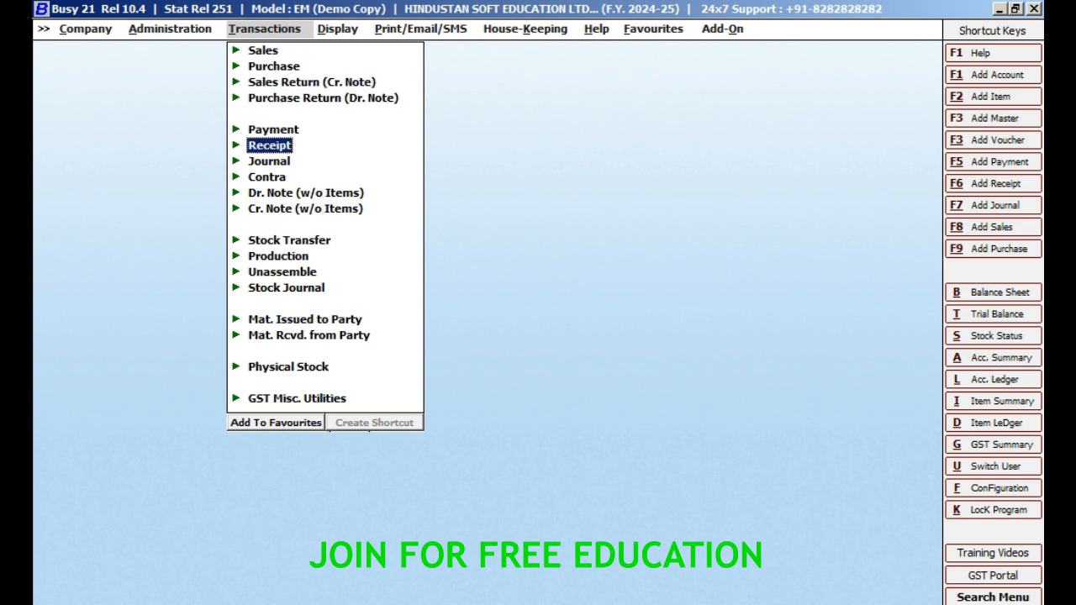
{"action": "key", "text": "Down"}
{"action": "key", "text": "Down"}
{"action": "key", "text": "Down"}
{"action": "key", "text": "Down"}
{"action": "key", "text": "Down"}
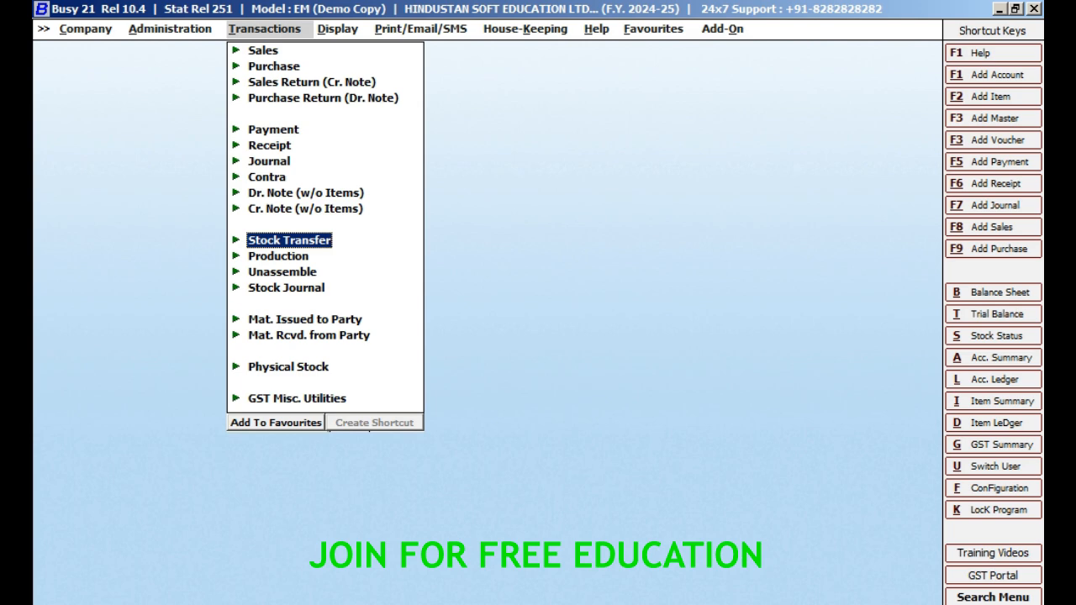
{"action": "key", "text": "Return"}
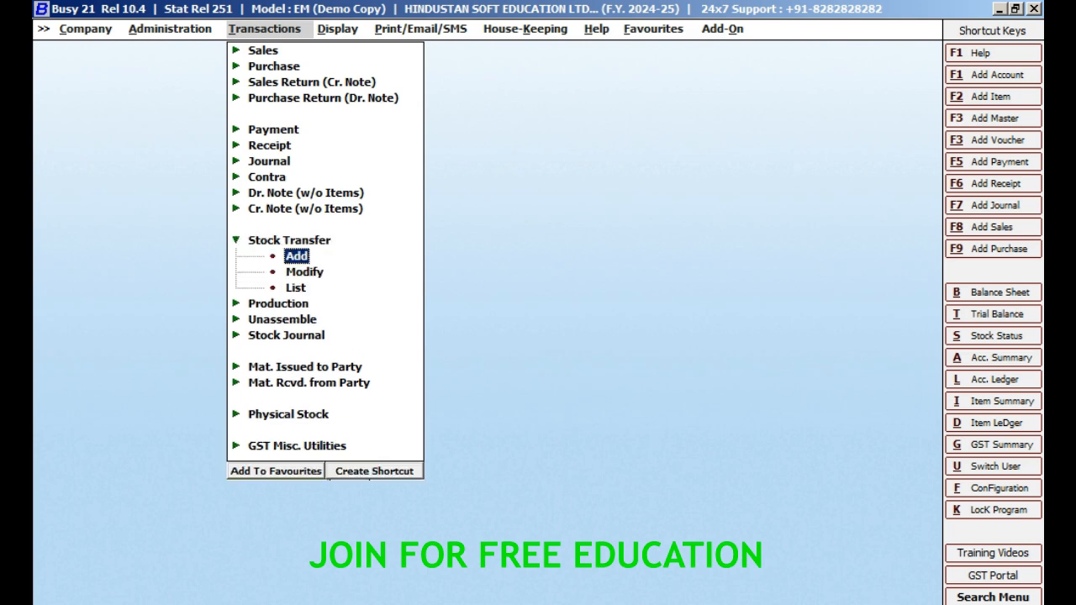
{"action": "key", "text": "Return"}
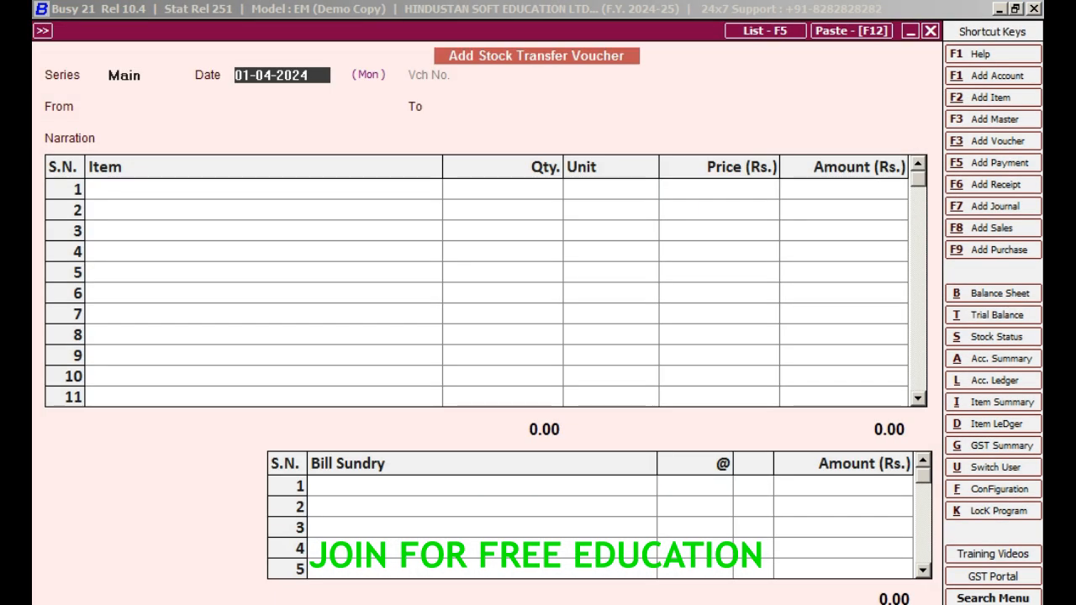
Step: Date the stock transfer 03-04-2024 and choose DELHI as the source material centre
{"action": "type", "text": "03-4"}
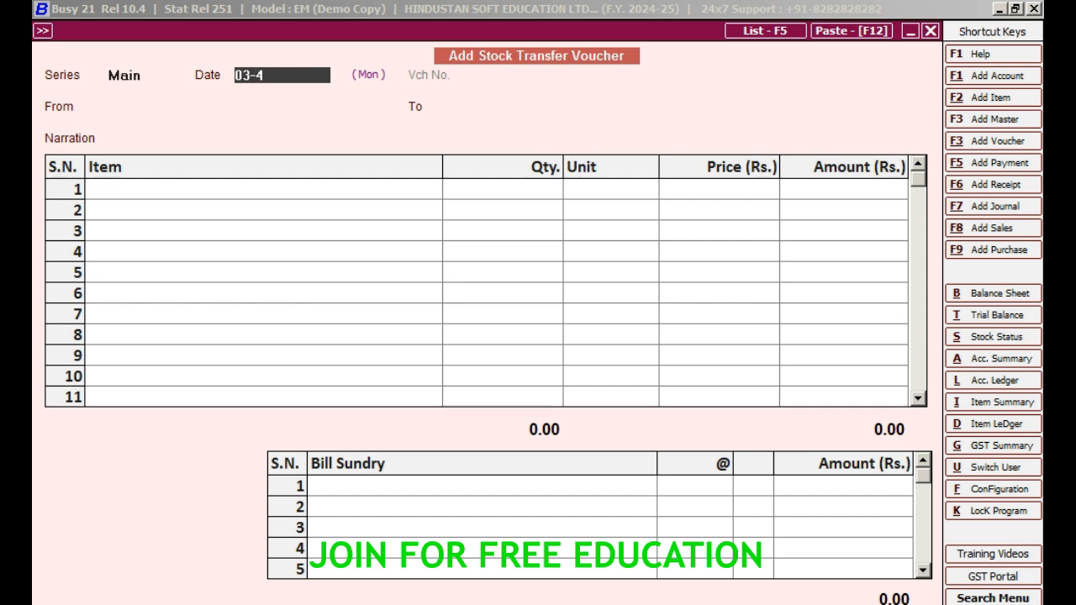
{"action": "key", "text": "Return"}
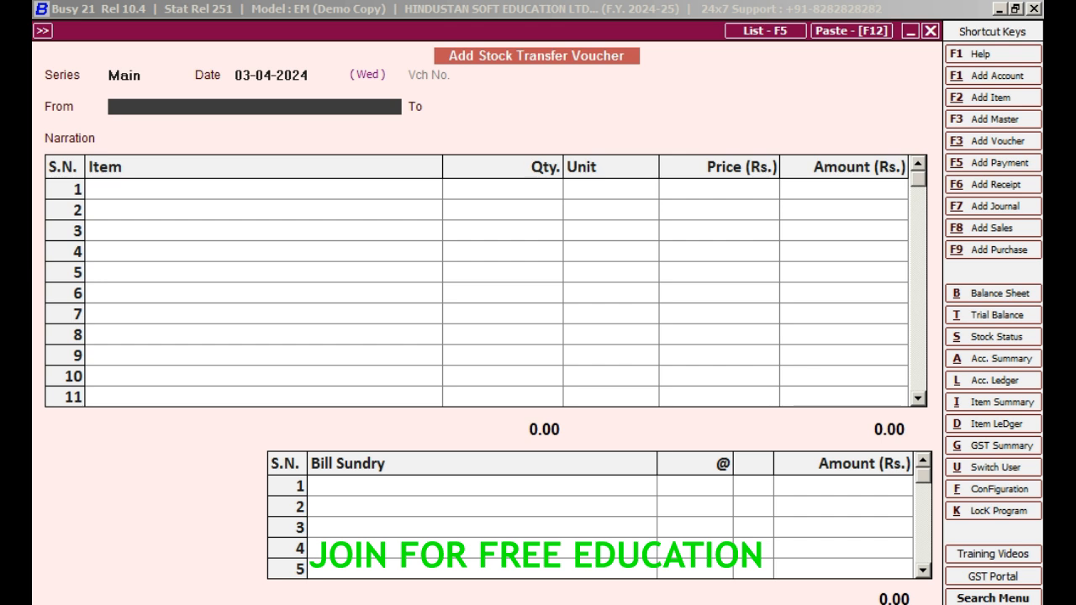
{"action": "key", "text": "Return"}
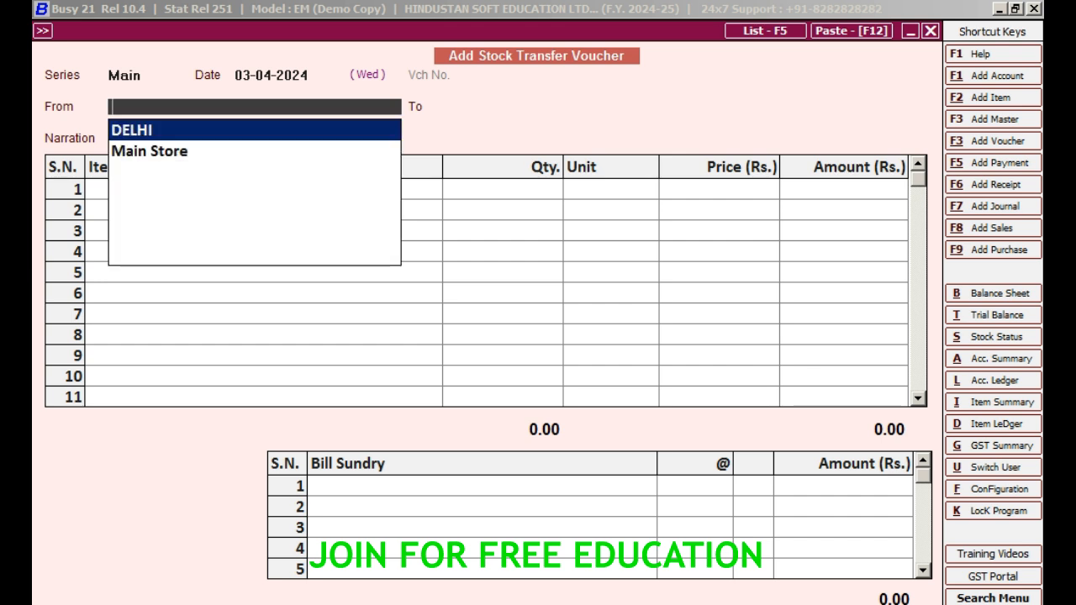
{"action": "key", "text": "Return"}
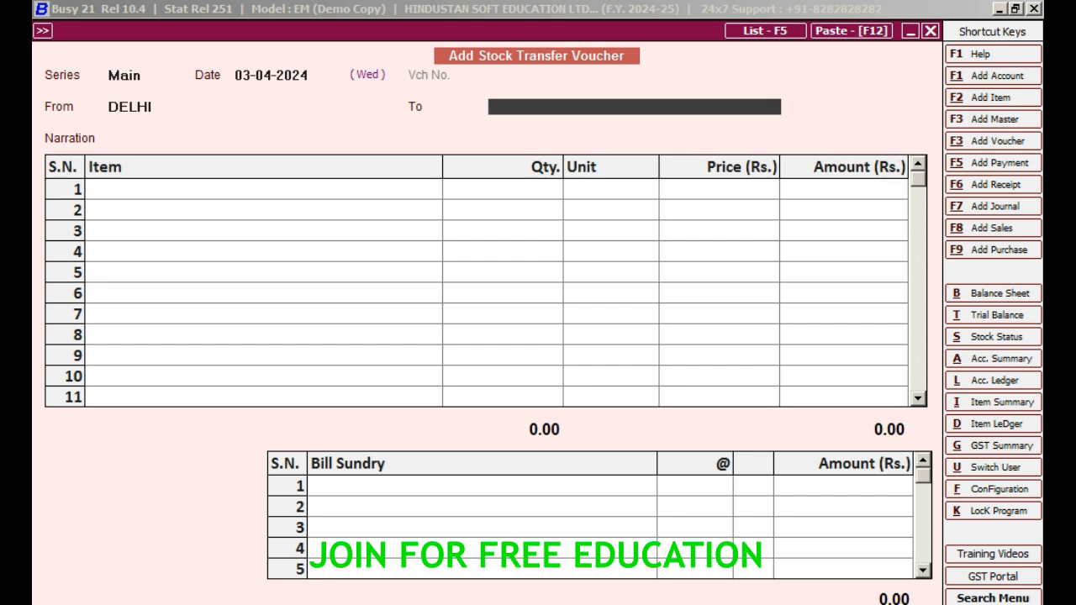
Step: Create and save material centre NOIDA as the transfer's destination, in group Godowns with the Stock account and no address
{"action": "key", "text": "alt+c"}
{"action": "type", "text": "NO"}
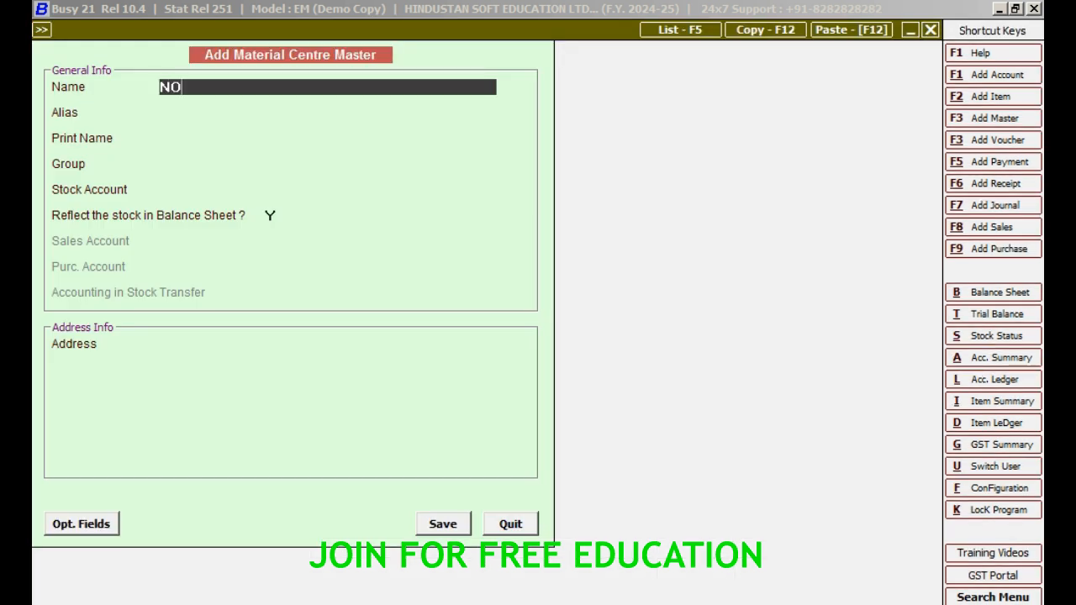
{"action": "type", "text": "IDA"}
{"action": "key", "text": "Return"}
{"action": "key", "text": "Return"}
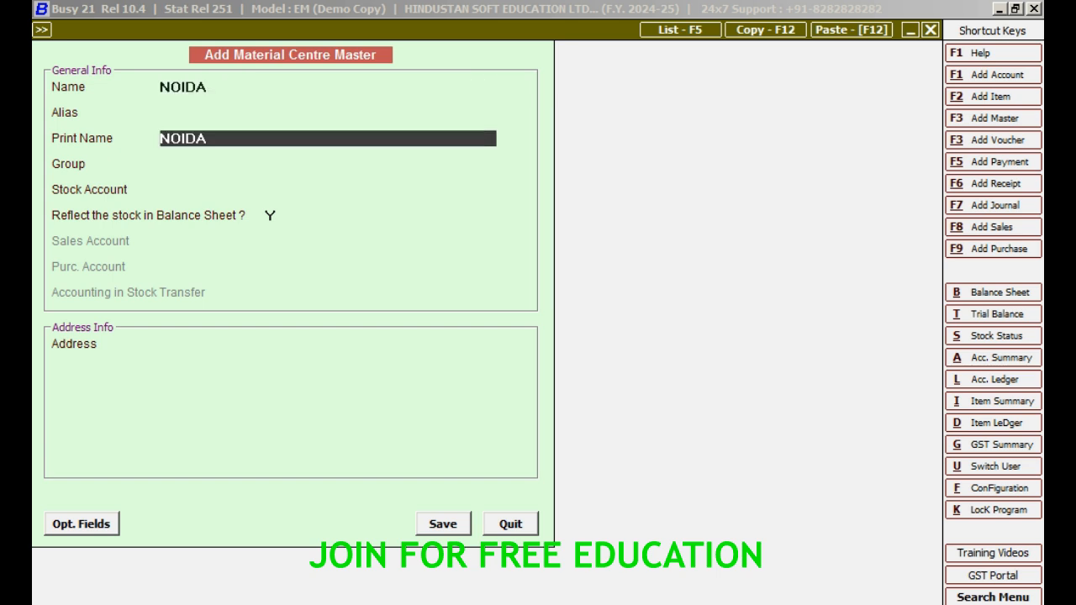
{"action": "key", "text": "Return"}
{"action": "key", "text": "Return"}
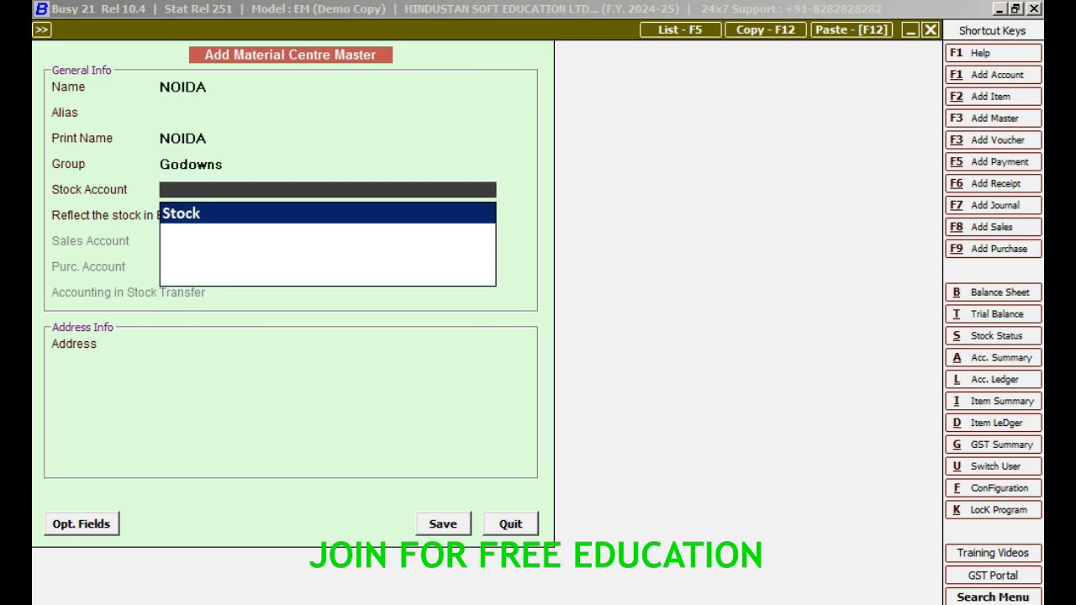
{"action": "key", "text": "Return"}
{"action": "key", "text": "Return"}
{"action": "key", "text": "Return"}
{"action": "key", "text": "Return"}
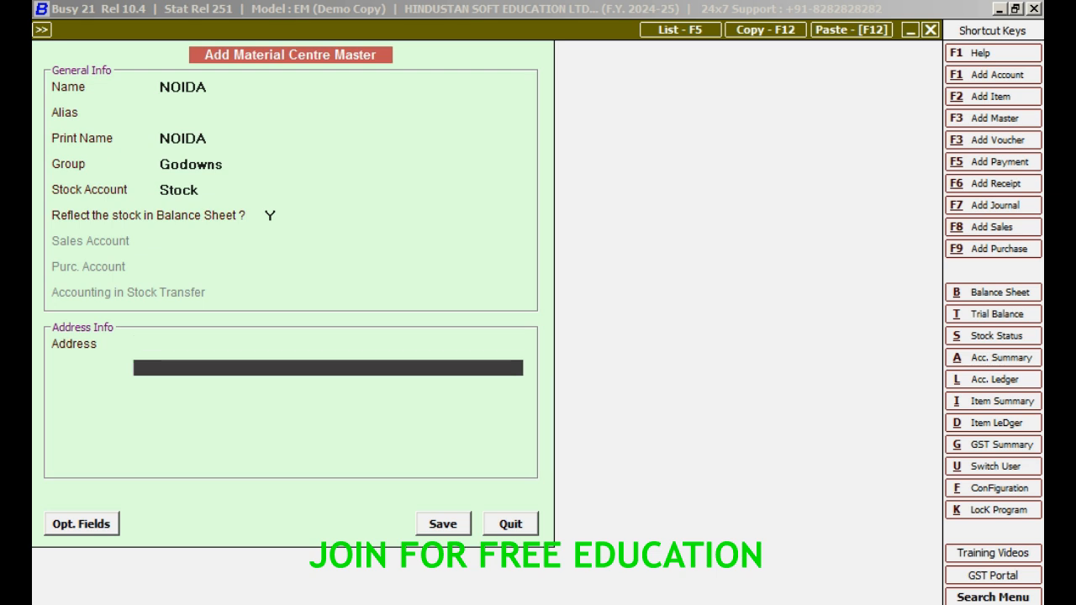
{"action": "key", "text": "Return"}
{"action": "key", "text": "Return"}
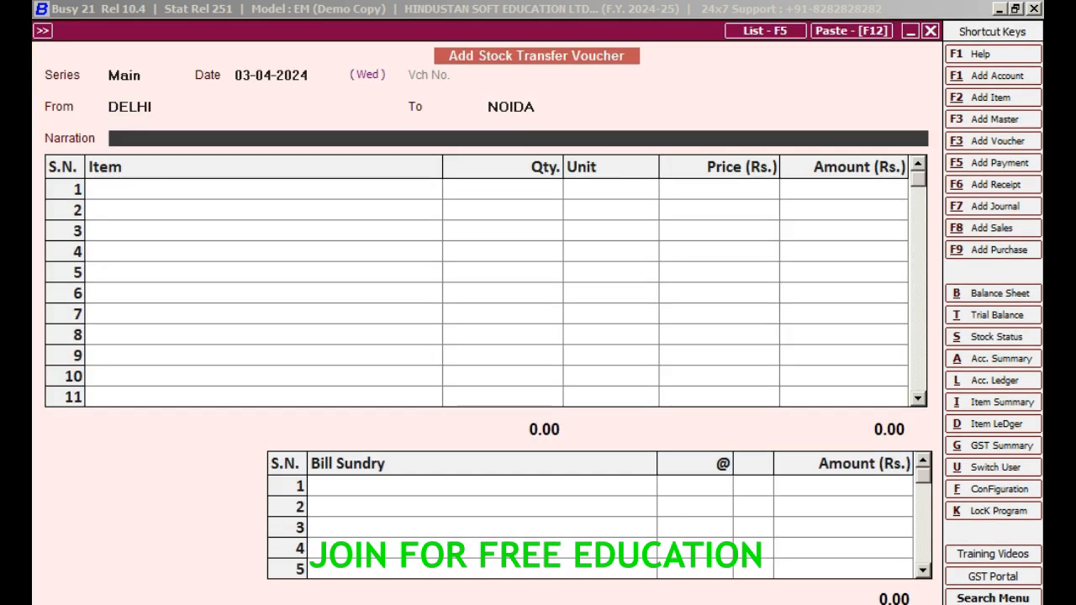
Step: Enter a transfer quantity of 70 Pcs. of COMPUTER, keeping the default price, and finish the item list
{"action": "left_click", "coordinate": [263, 188]}
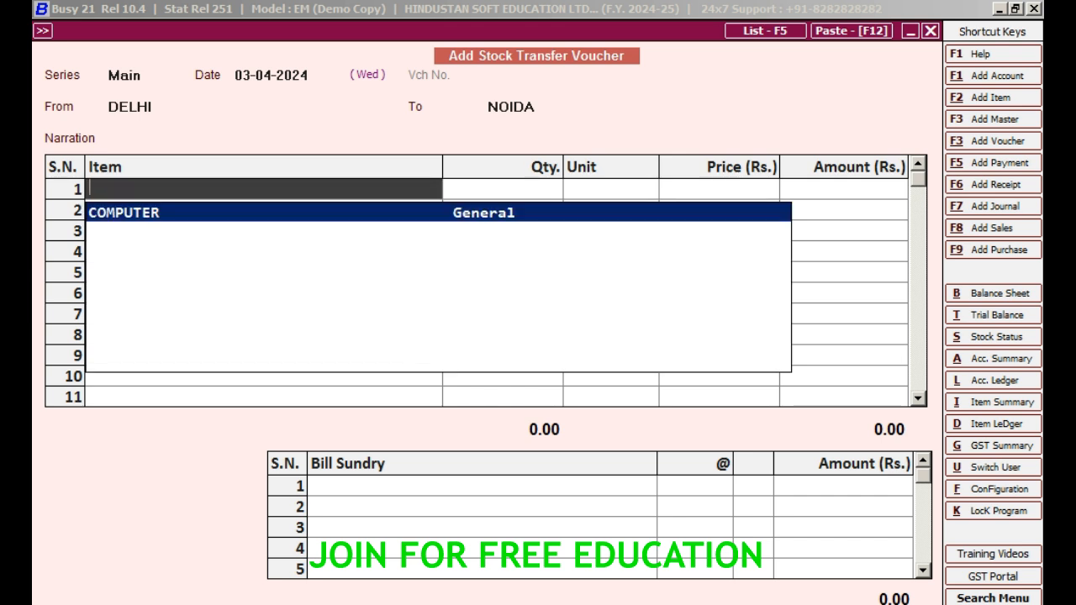
{"action": "key", "text": "Return"}
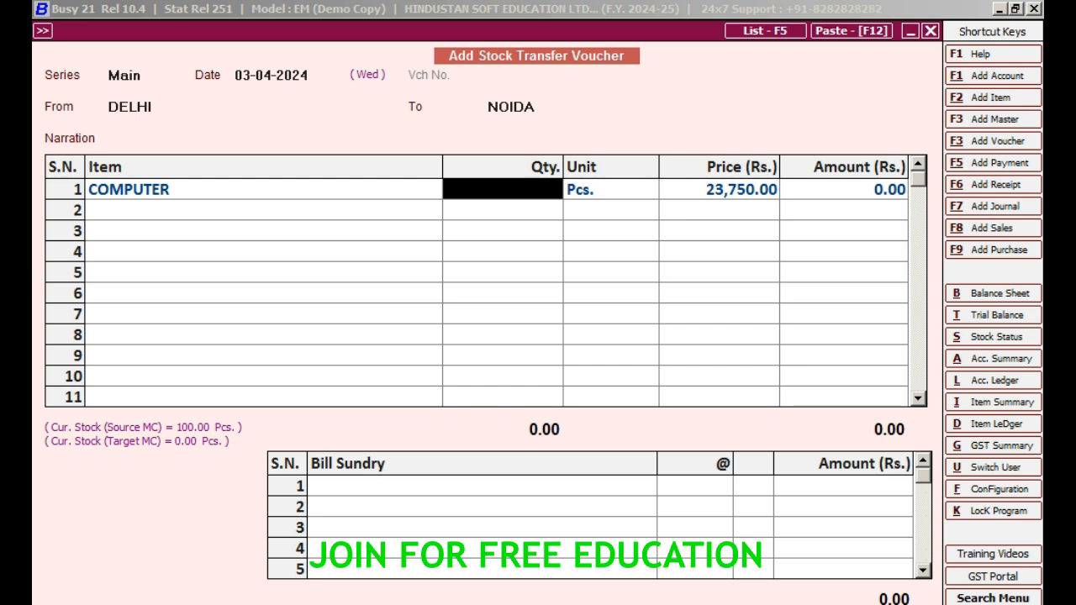
{"action": "type", "text": "70"}
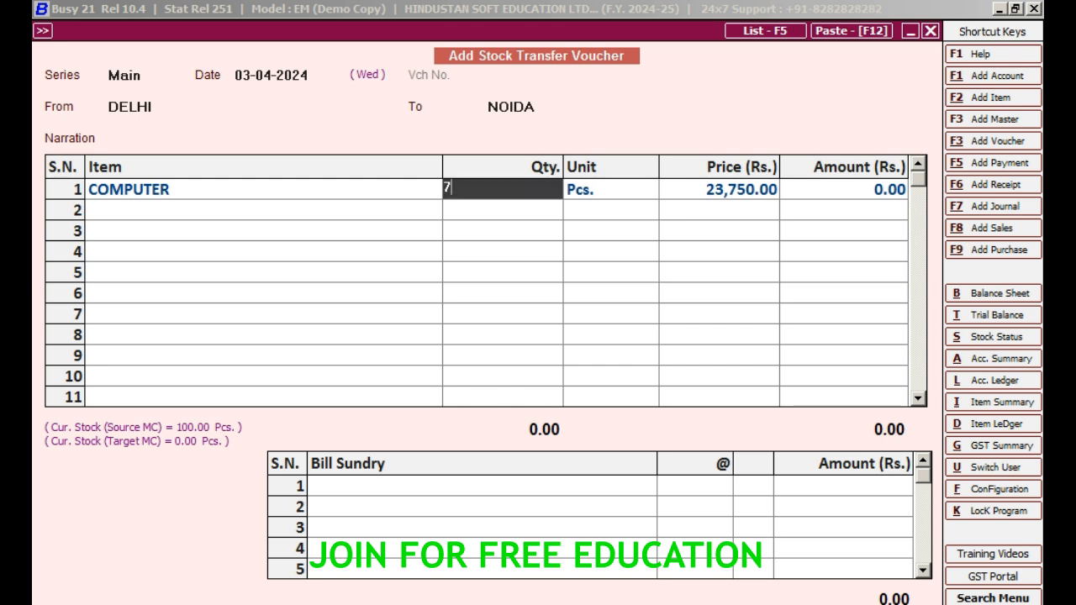
{"action": "key", "text": "Return"}
{"action": "key", "text": "Return"}
{"action": "key", "text": "Return"}
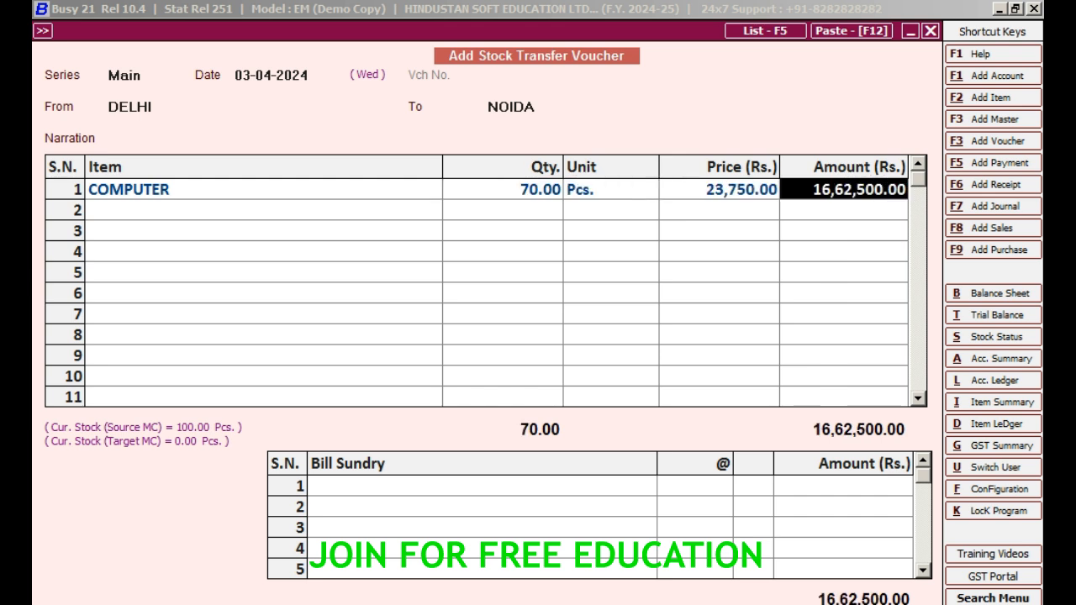
{"action": "key", "text": "Return"}
{"action": "key", "text": "Return"}
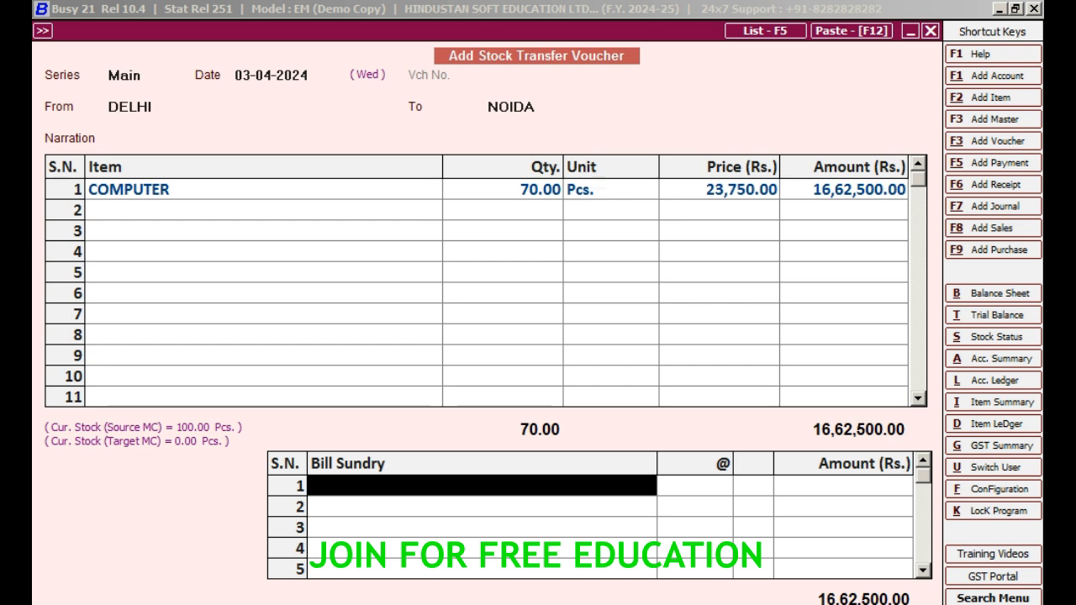
Step: Add the bill sundry Freight & Forwarding Charges to the transfer and view its master settings without changing them
{"action": "type", "text": "f"}
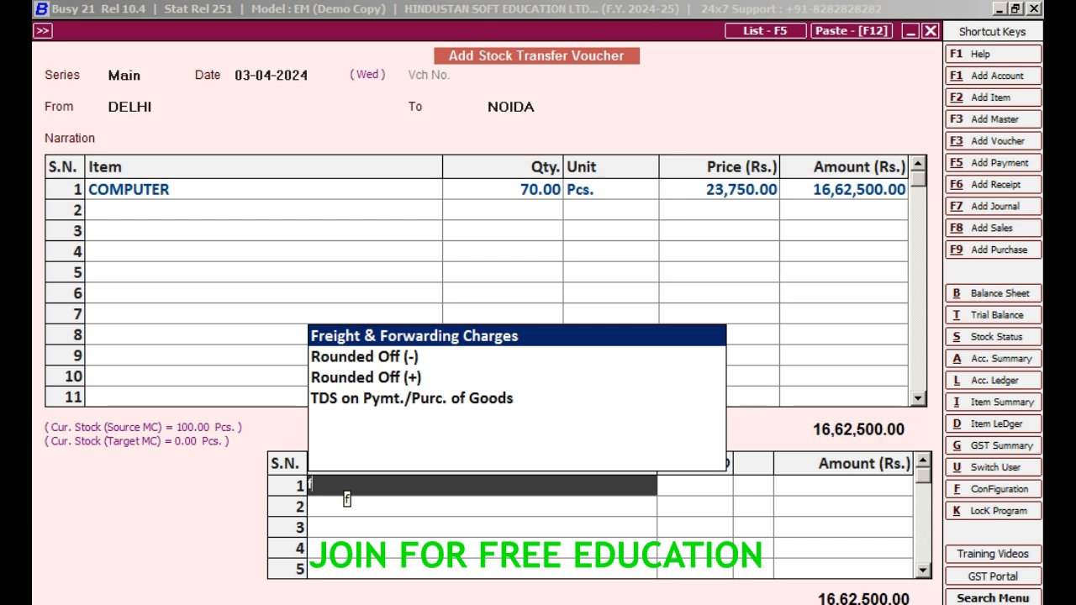
{"action": "key", "text": "Return"}
{"action": "left_click", "coordinate": [483, 486]}
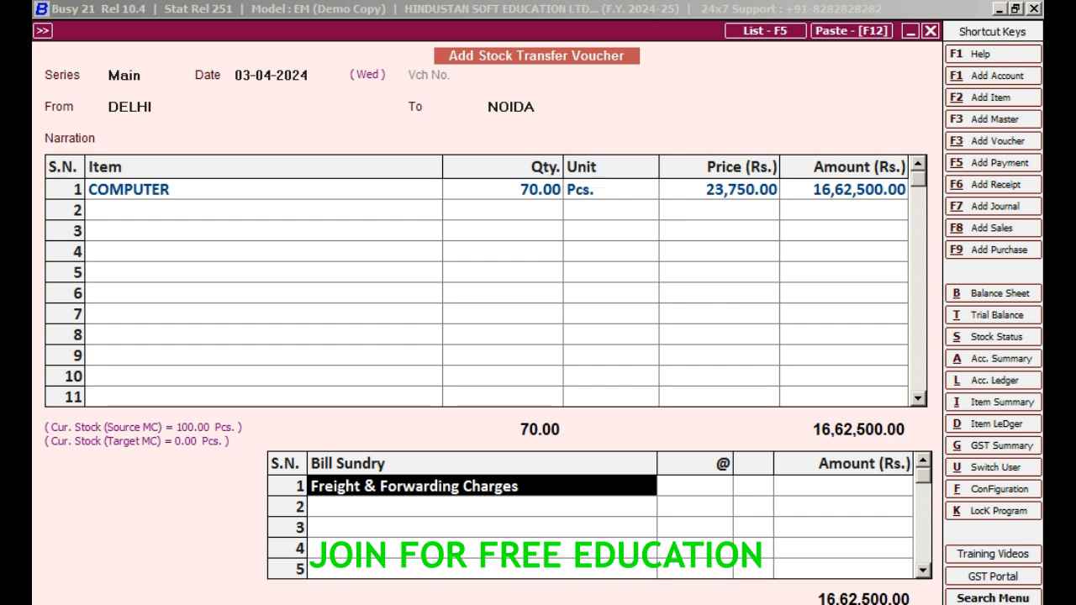
{"action": "key", "text": "ctrl+Return"}
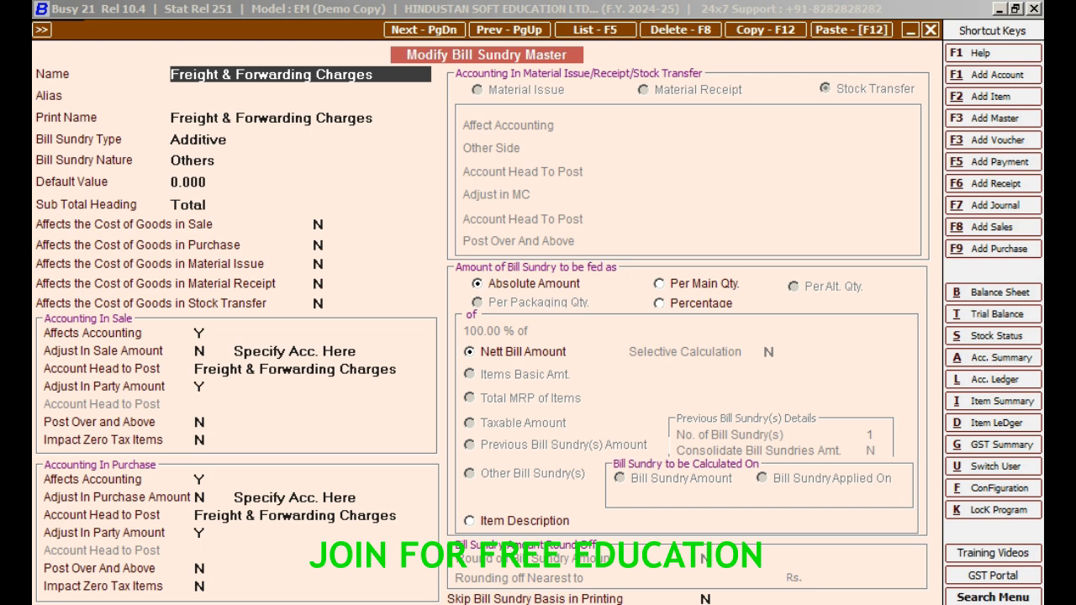
{"action": "key", "text": "Escape"}
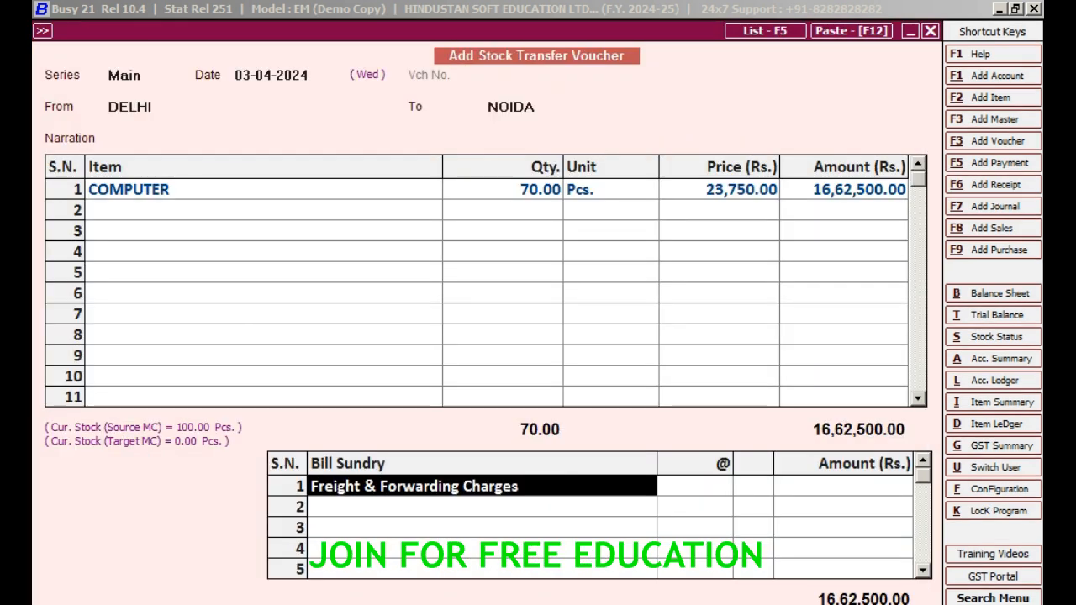
Step: Enter 5000 as the Freight & Forwarding Charges amount and save the stock transfer voucher
{"action": "key", "text": "Return"}
{"action": "key", "text": "Escape"}
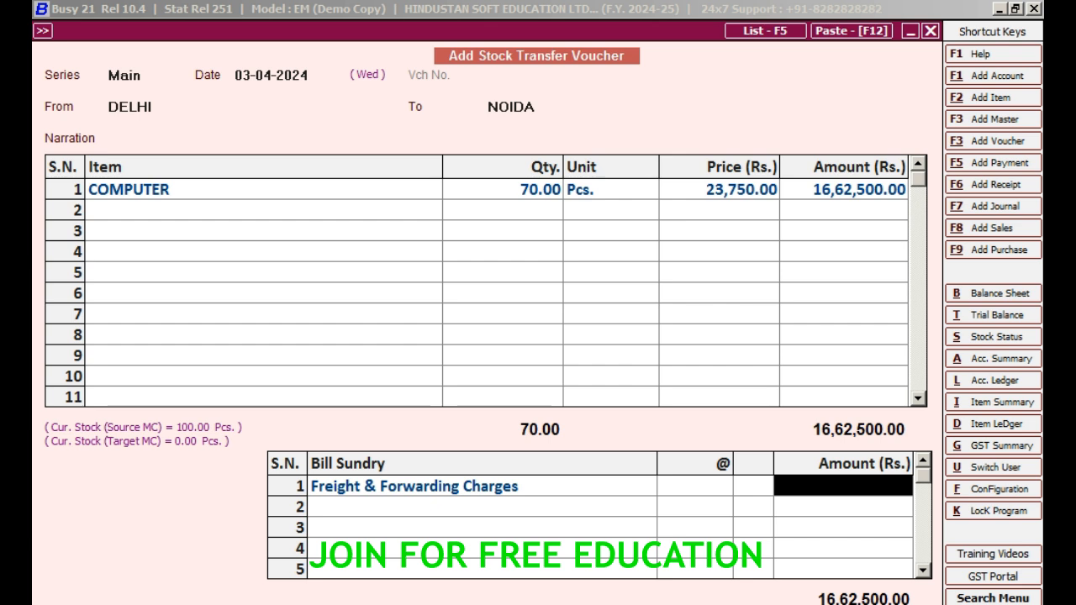
{"action": "key", "text": "Left"}
{"action": "key", "text": "Return"}
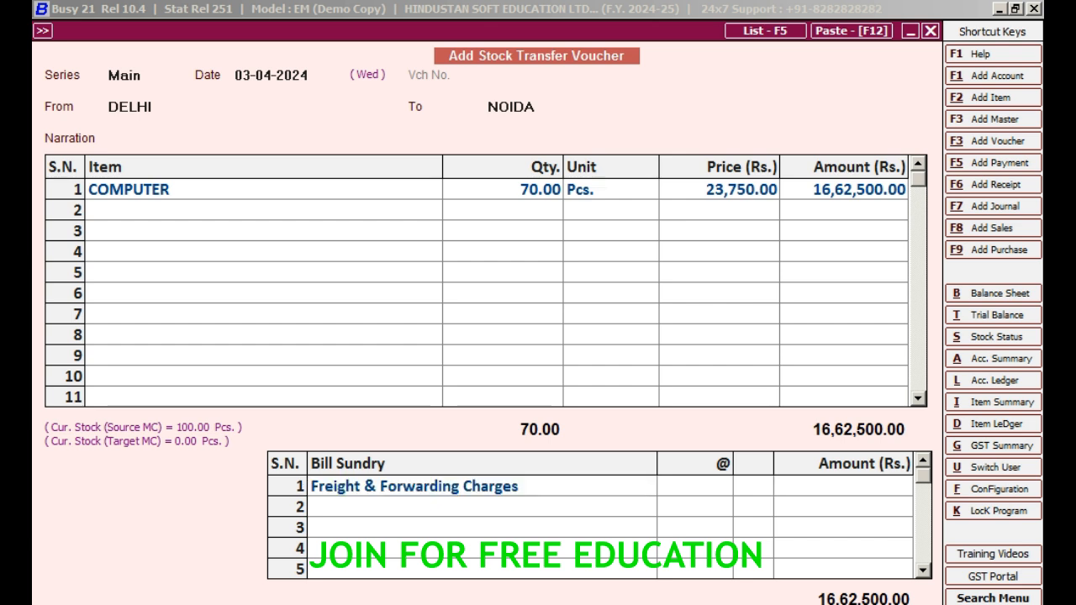
{"action": "key", "text": "Left"}
{"action": "key", "text": "Return"}
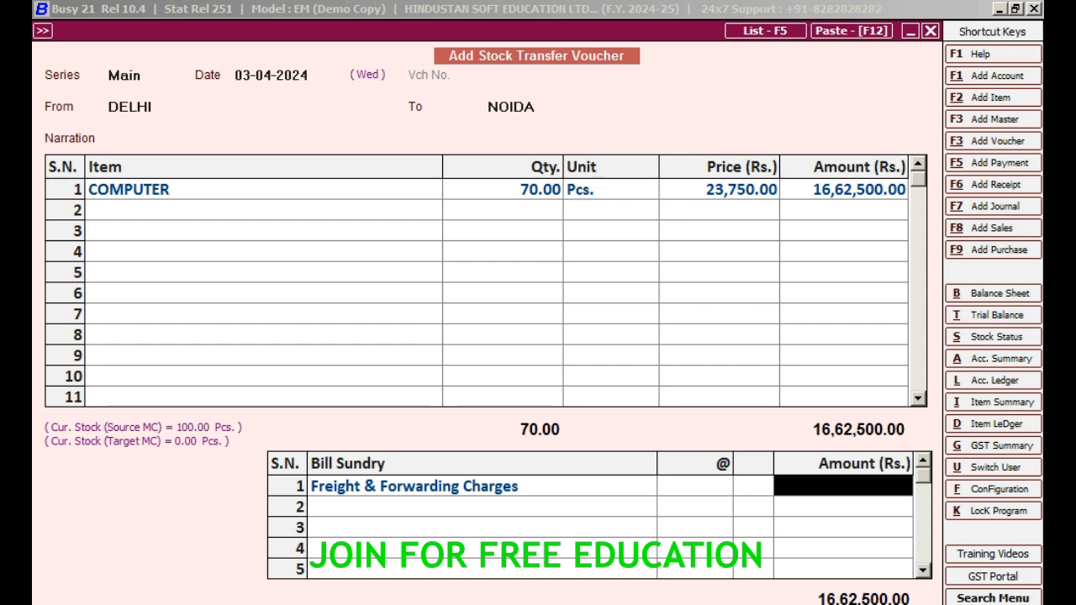
{"action": "type", "text": "500"}
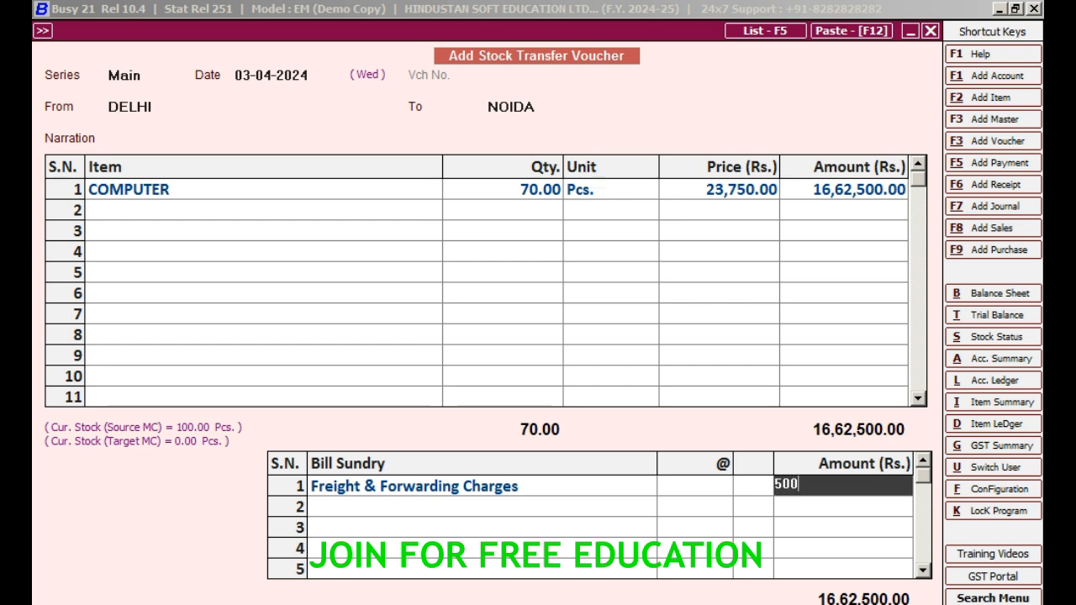
{"action": "type", "text": "0"}
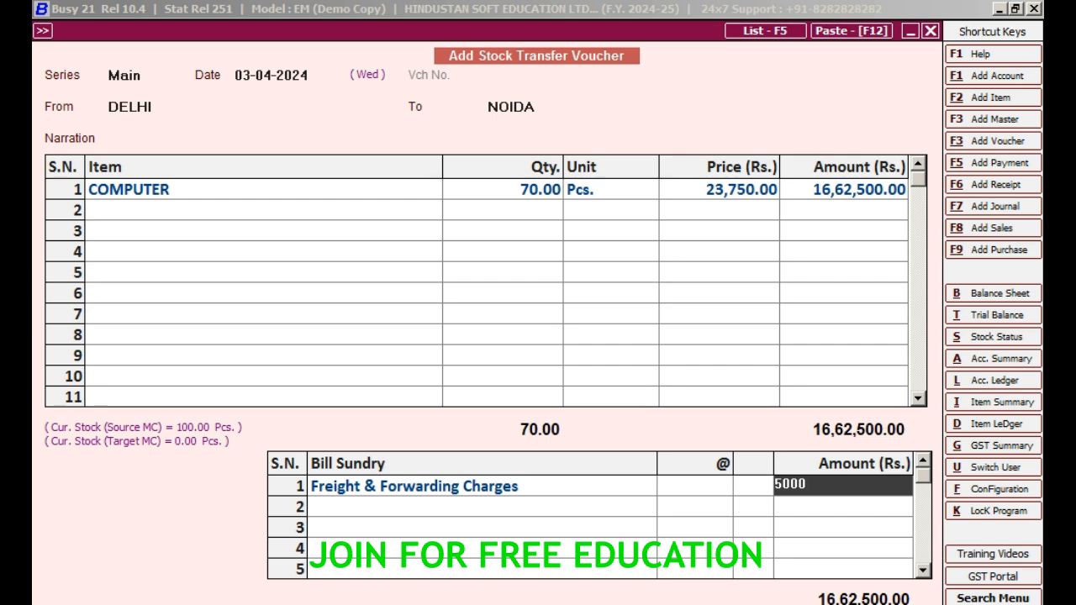
{"action": "key", "text": "Return"}
{"action": "key", "text": "F2"}
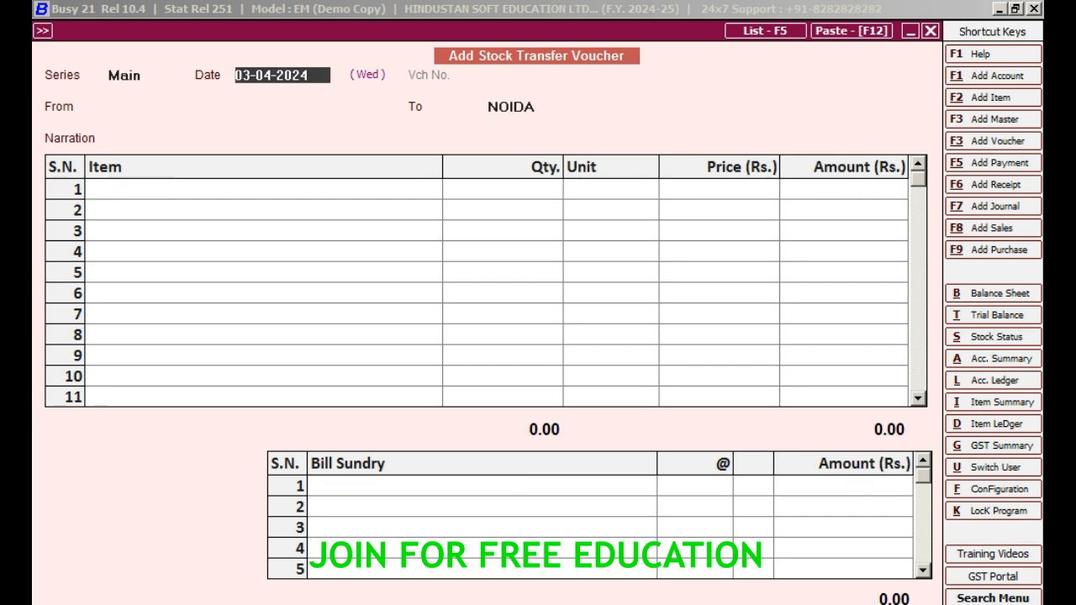
Step: Leave the blank stock transfer voucher and open the options for the list of stock transfer vouchers
{"action": "key", "text": "Escape"}
{"action": "key", "text": "Return"}
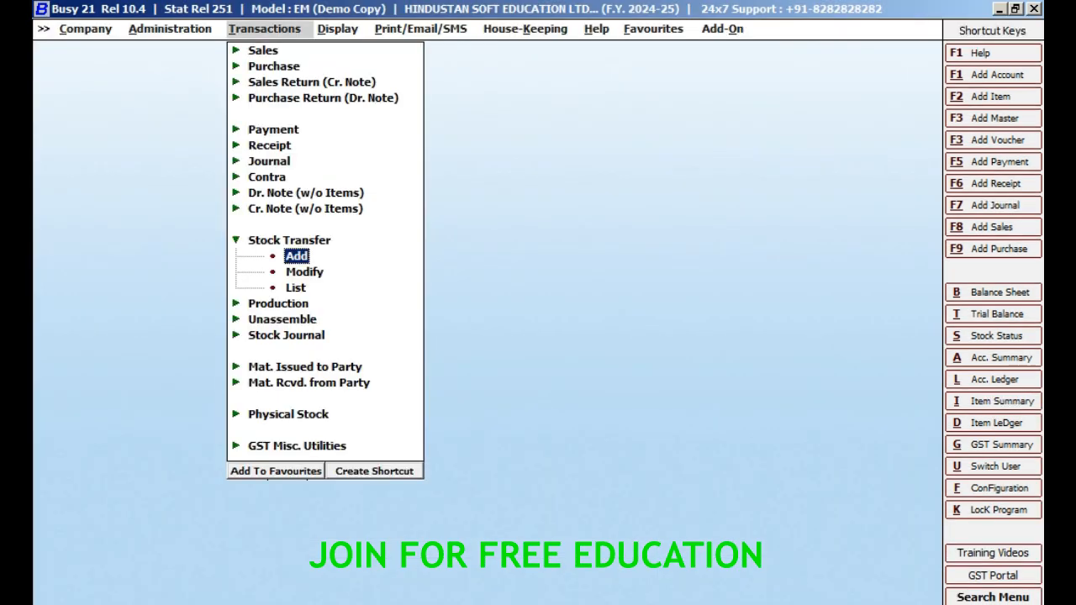
{"action": "key", "text": "Down"}
{"action": "key", "text": "Down"}
{"action": "key", "text": "Return"}
{"action": "key", "text": "Return"}
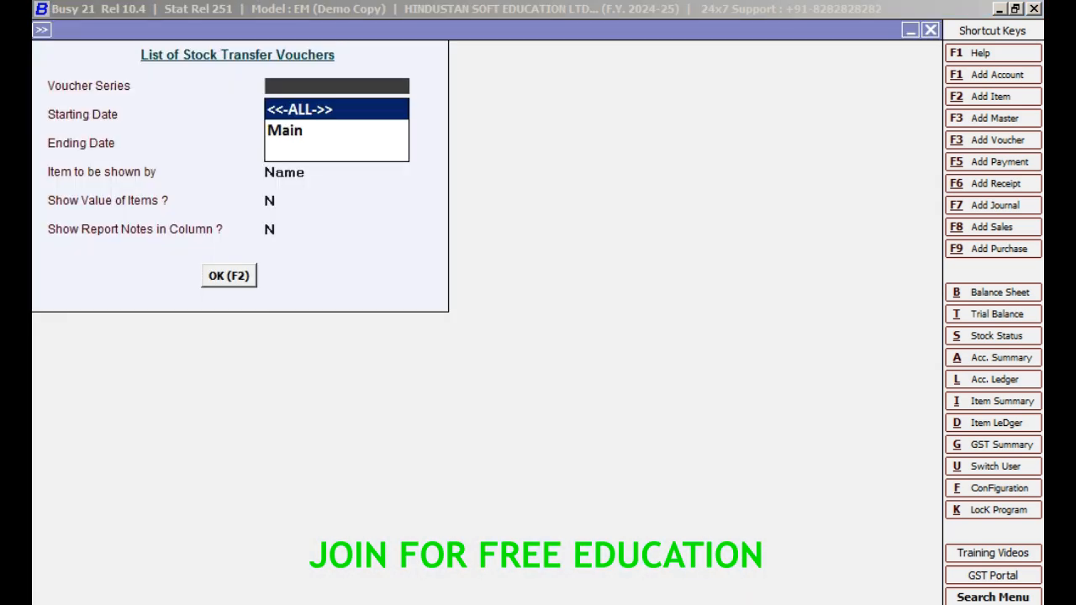
Step: List the stock transfers of all series from 01-04-2024 to 03-04-2024 with default options, and open the DELHI to NOIDA voucher
{"action": "key", "text": "Return"}
{"action": "key", "text": "Return"}
{"action": "key", "text": "Return"}
{"action": "key", "text": "Return"}
{"action": "key", "text": "Return"}
{"action": "key", "text": "Return"}
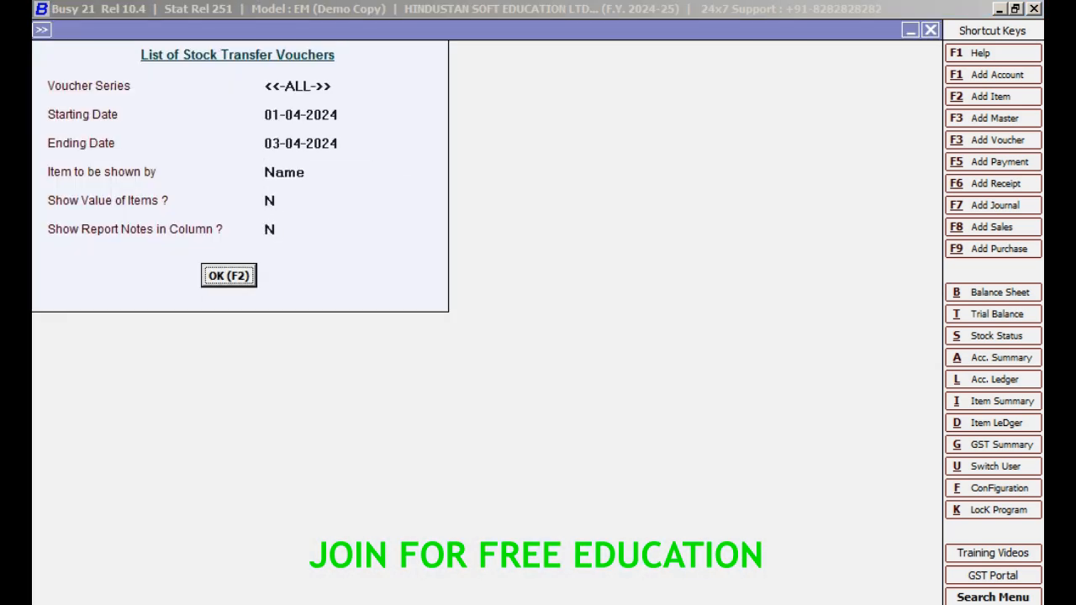
{"action": "key", "text": "Return"}
{"action": "key", "text": "Return"}
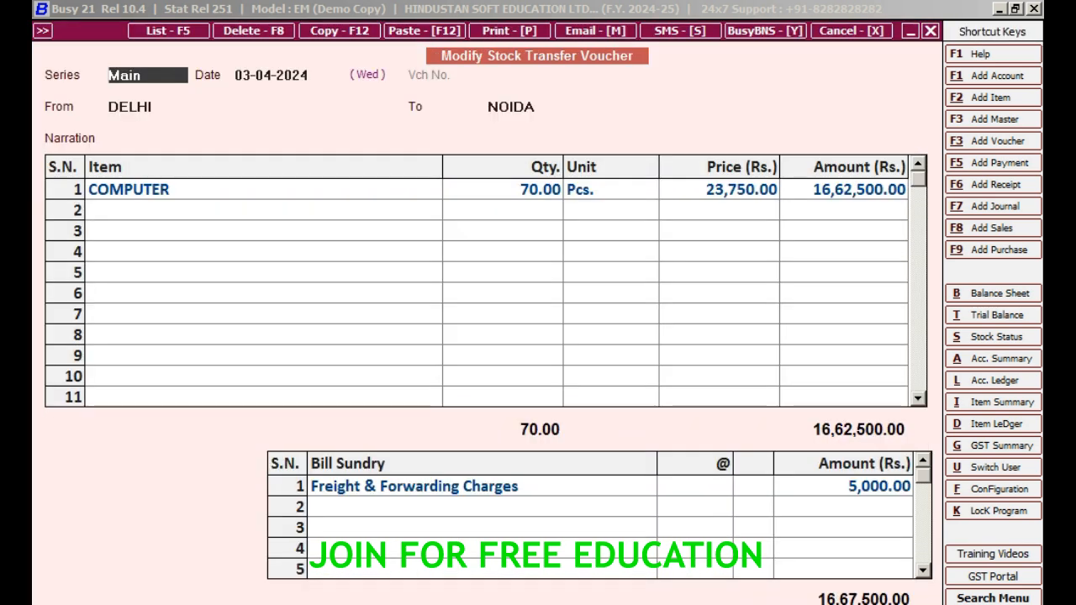
Step: Choose to print the voucher as a Stock Transfer Memo in the STANDARD format and bring up the memo's configuration
{"action": "key", "text": "alt+p"}
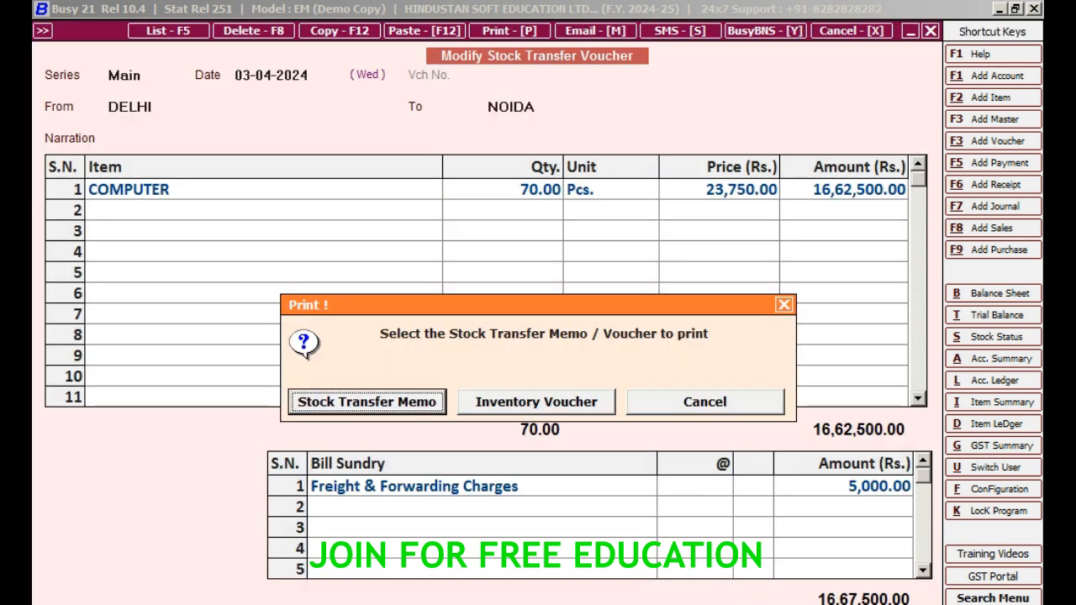
{"action": "key", "text": "Return"}
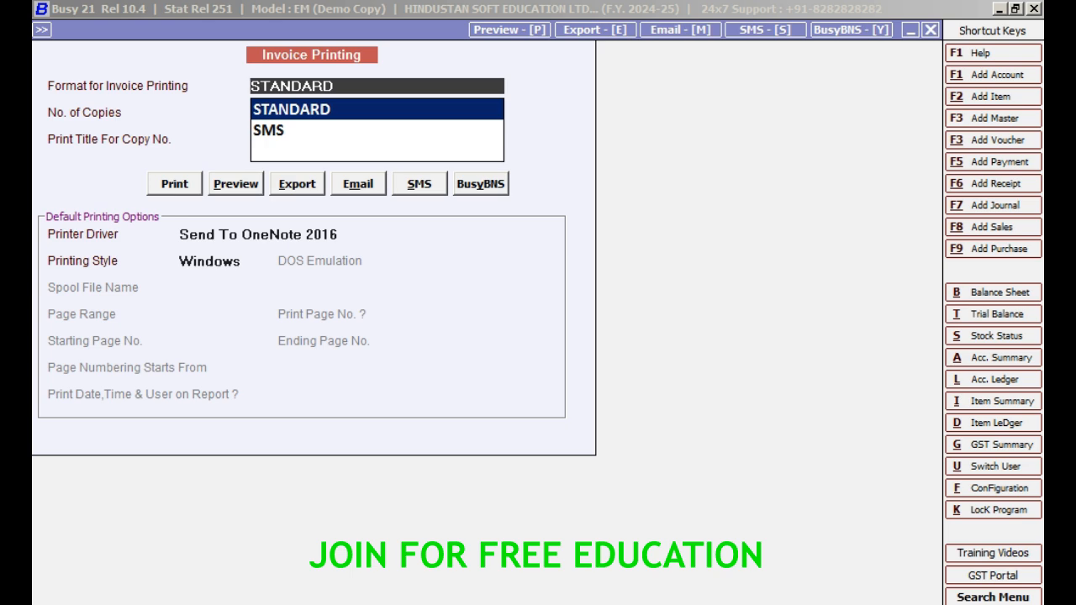
{"action": "key", "text": "Return"}
{"action": "key", "text": "Return"}
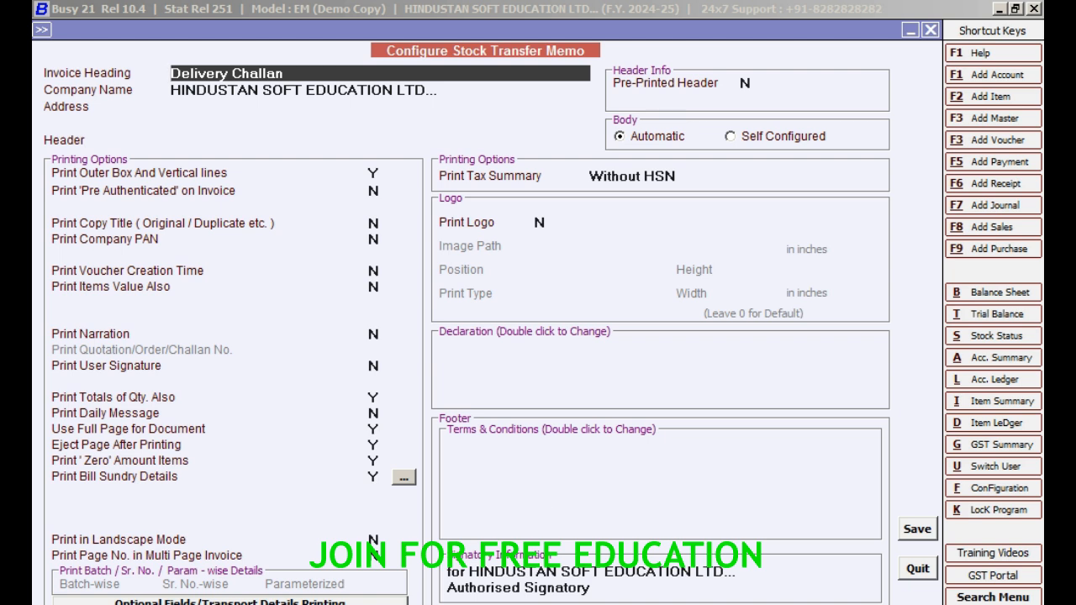
Step: Save the Delivery Challan configuration with its default settings, review the memo's print preview and return to the voucher
{"action": "left_click", "coordinate": [571, 364]}
{"action": "left_click", "coordinate": [571, 462]}
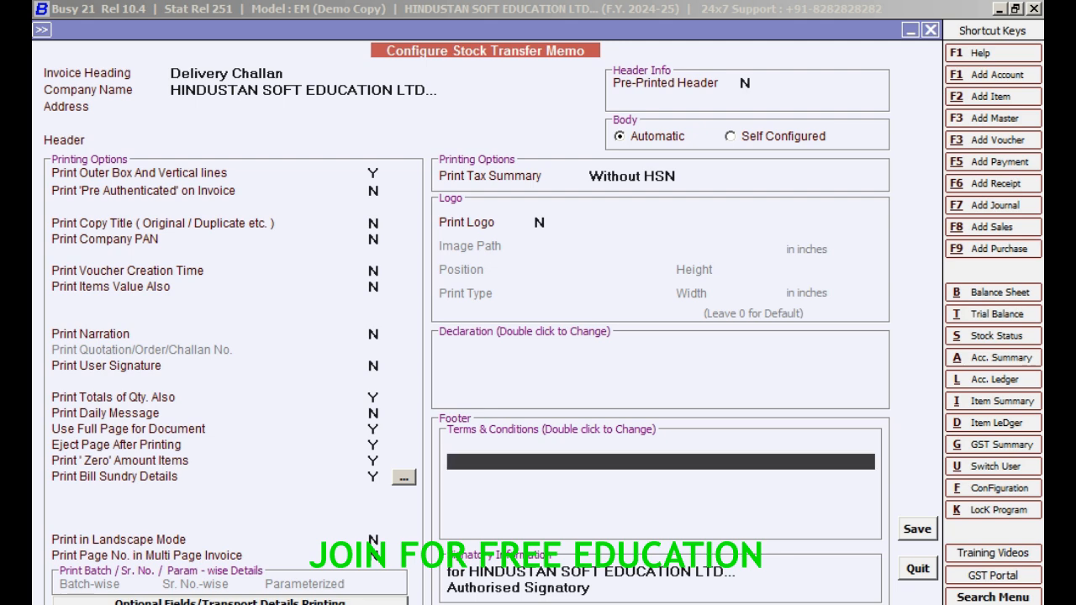
{"action": "left_click", "coordinate": [917, 529]}
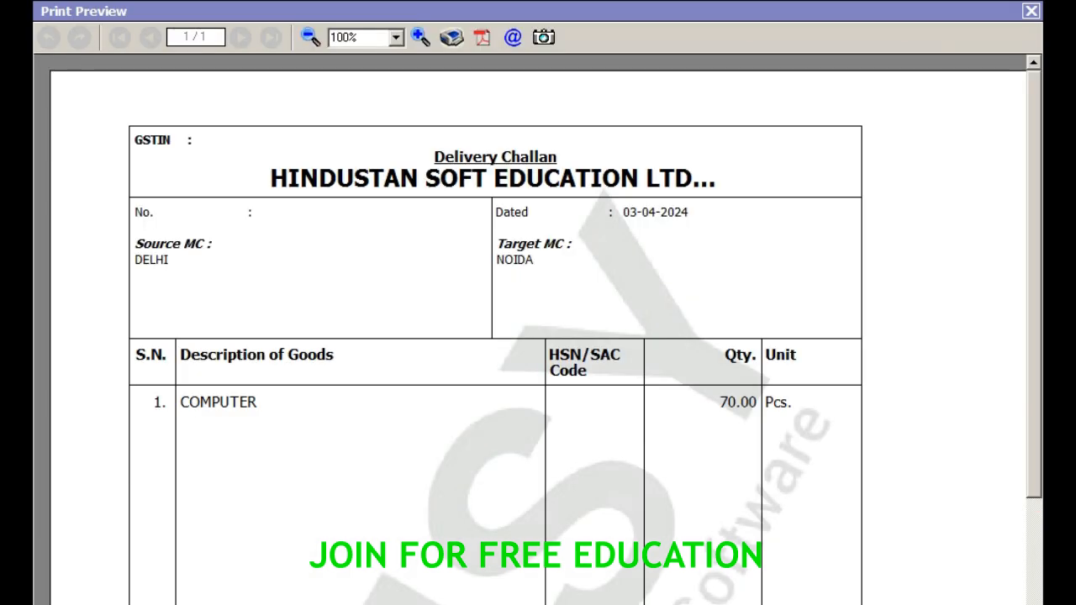
{"action": "scroll", "coordinate": [538, 329], "scroll_direction": "down", "scroll_amount": 10}
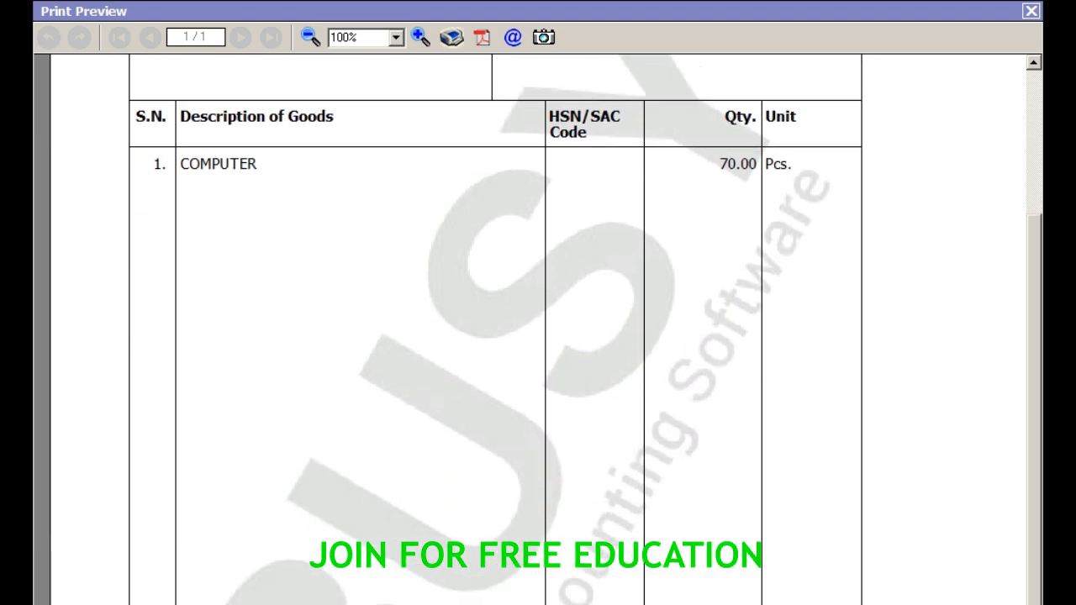
{"action": "scroll", "coordinate": [538, 330], "scroll_direction": "up", "scroll_amount": 10}
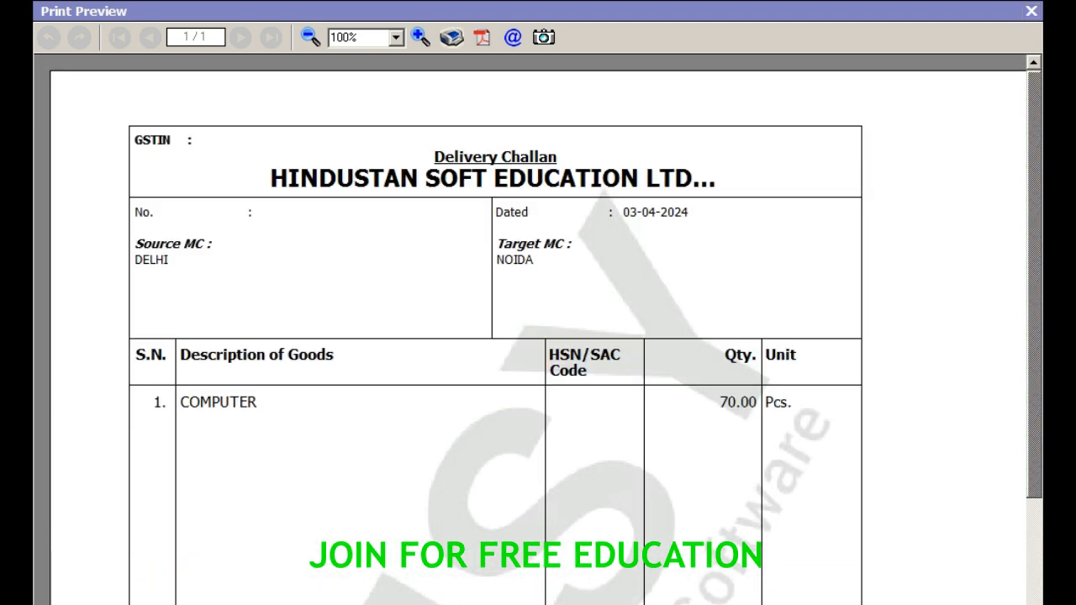
{"action": "key", "text": "Escape"}
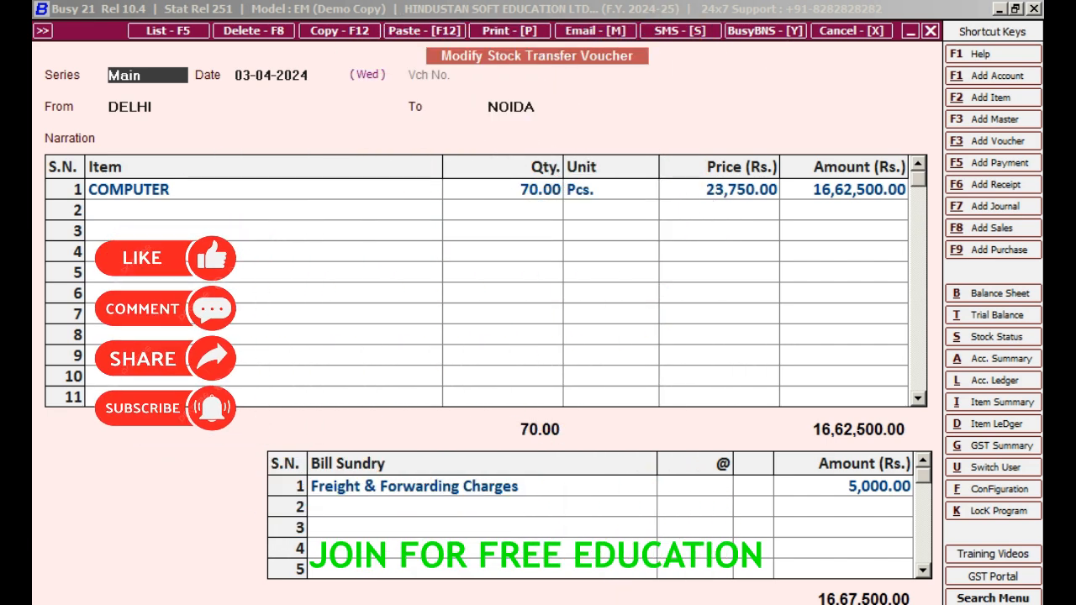